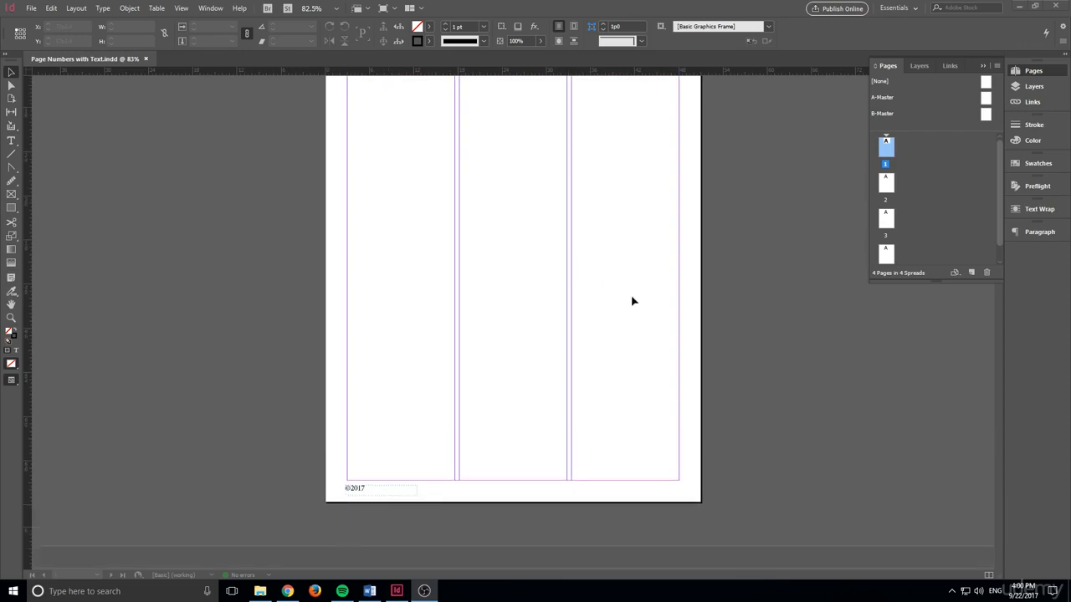
Step: Open A-Master and add a horizontal ruler guide across the page at about Y 7p1
{"action": "scroll", "coordinate": [631, 301], "scroll_direction": "up", "scroll_amount": 3}
{"action": "scroll", "coordinate": [731, 263], "scroll_direction": "down", "scroll_amount": 2}
{"action": "scroll", "coordinate": [745, 265], "scroll_direction": "up", "scroll_amount": 2}
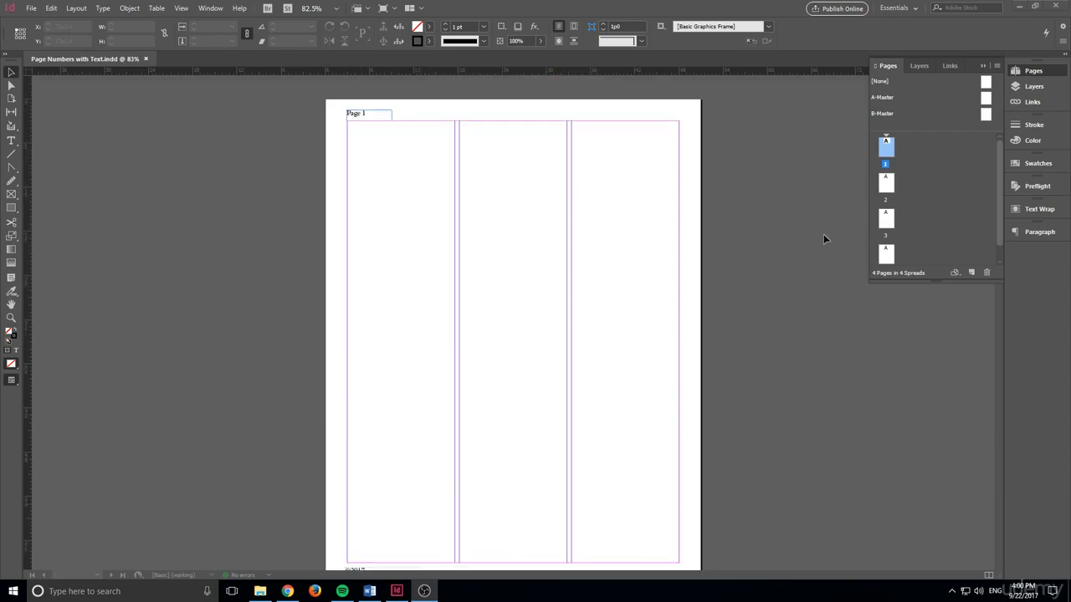
{"action": "double_click", "coordinate": [987, 99]}
{"action": "scroll", "coordinate": [292, 120], "scroll_direction": "up", "scroll_amount": 2}
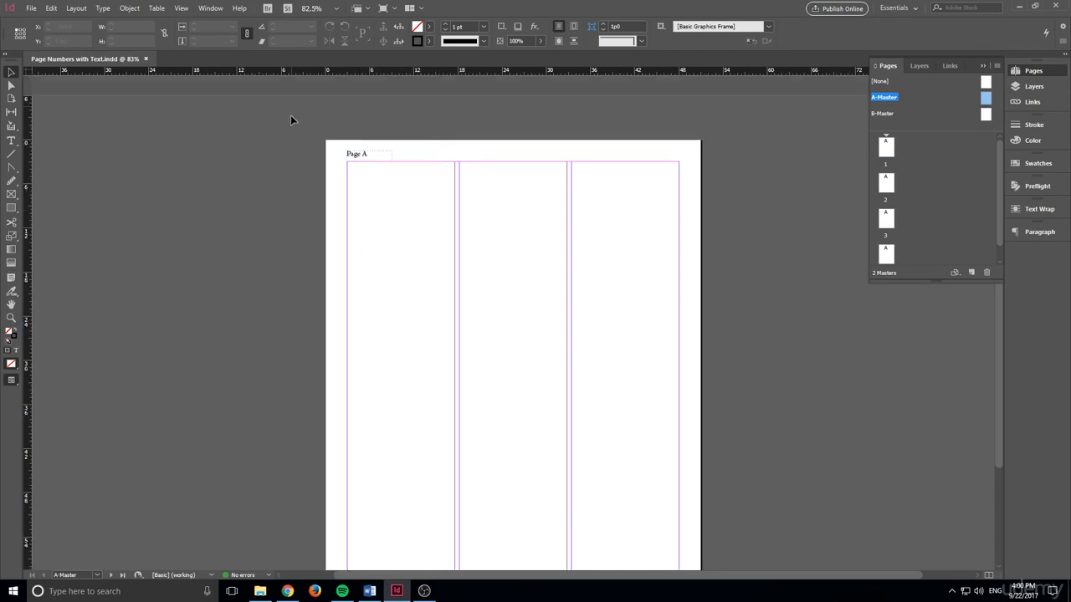
{"action": "scroll", "coordinate": [342, 294], "scroll_direction": "down", "scroll_amount": 6}
{"action": "scroll", "coordinate": [432, 316], "scroll_direction": "up", "scroll_amount": 6}
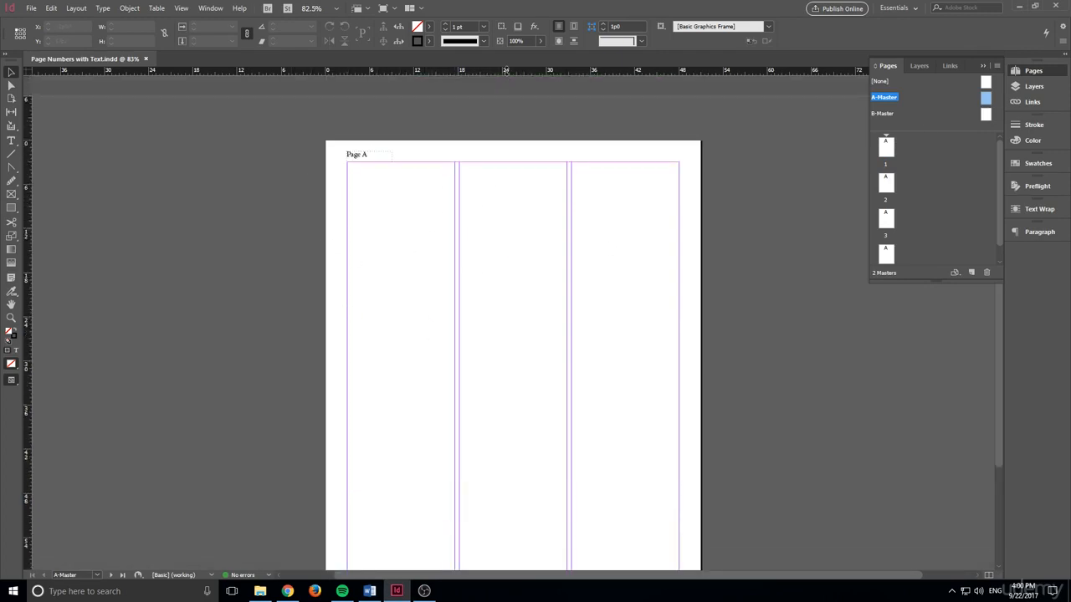
{"action": "left_click_drag", "start_coordinate": [506, 71], "coordinate": [504, 193]}
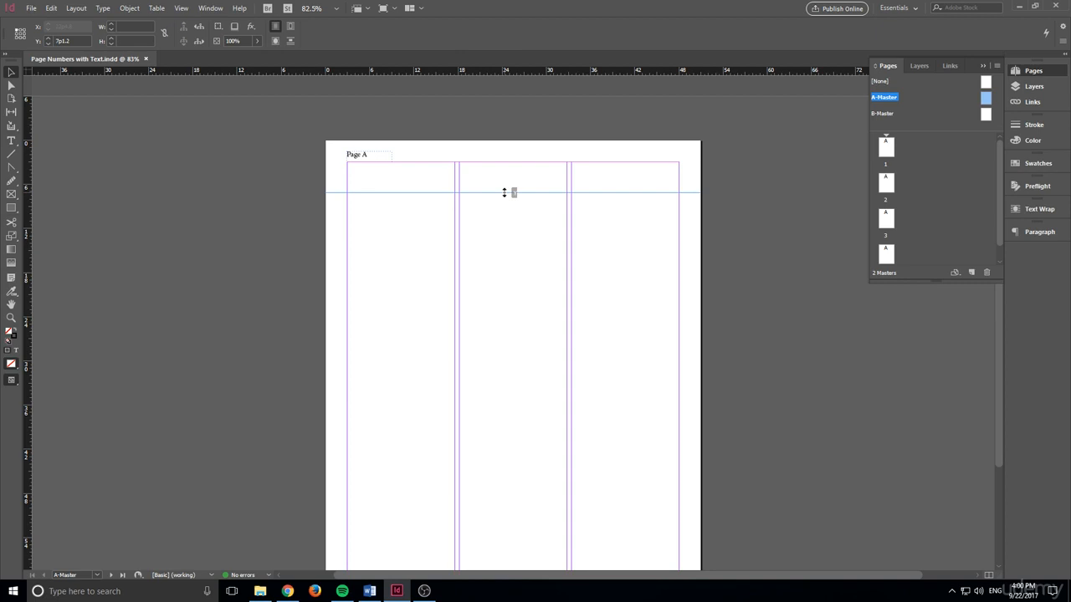
{"action": "left_click_drag", "start_coordinate": [504, 193], "coordinate": [504, 192]}
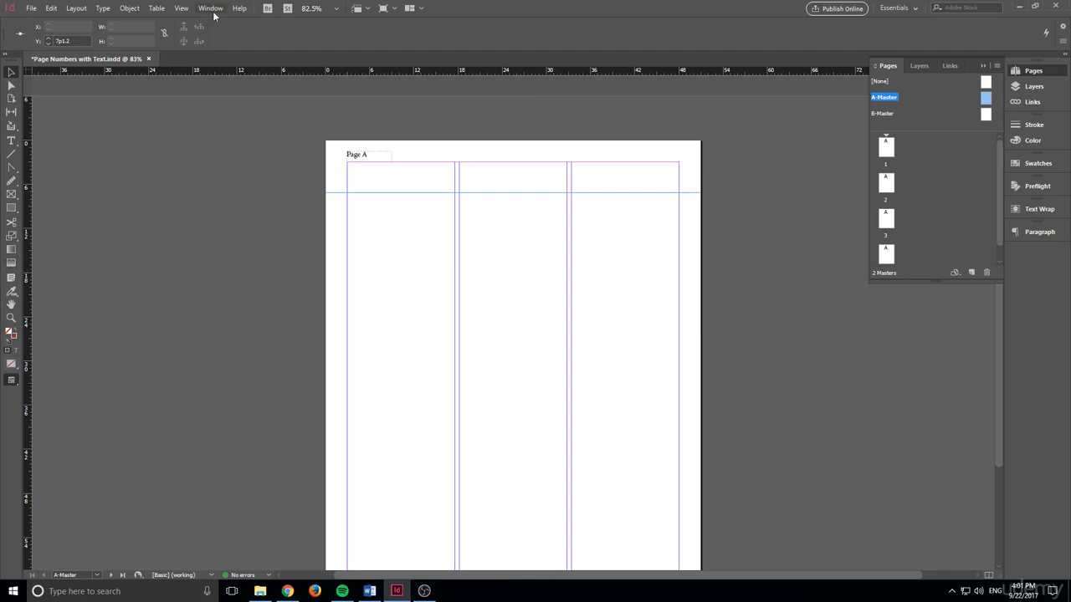
Step: Go to page 1 and check the new guide across the document pages
{"action": "left_click", "coordinate": [183, 8]}
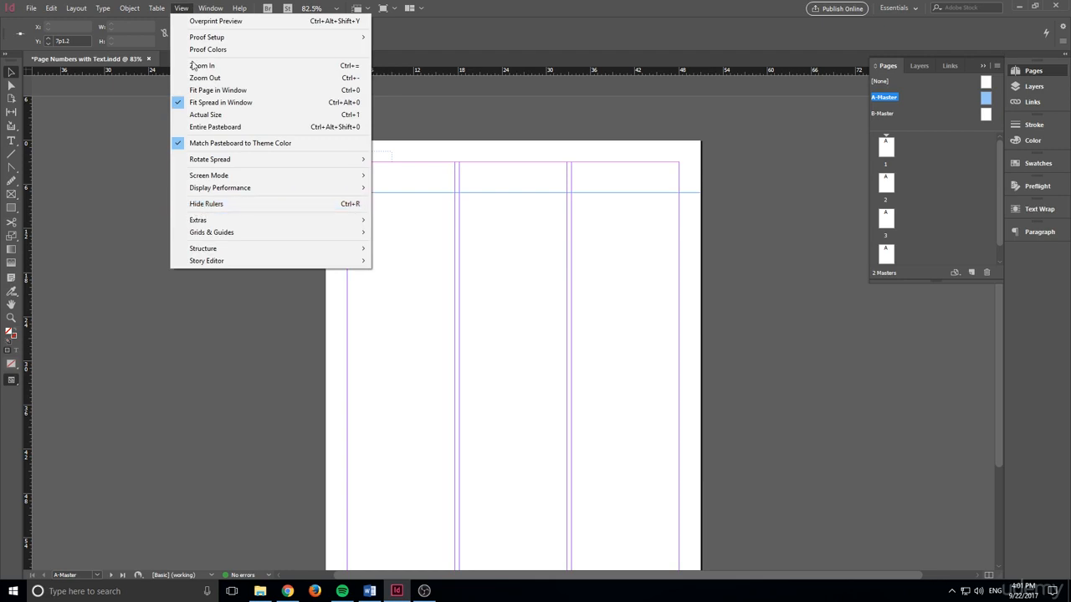
{"action": "left_click", "coordinate": [489, 107]}
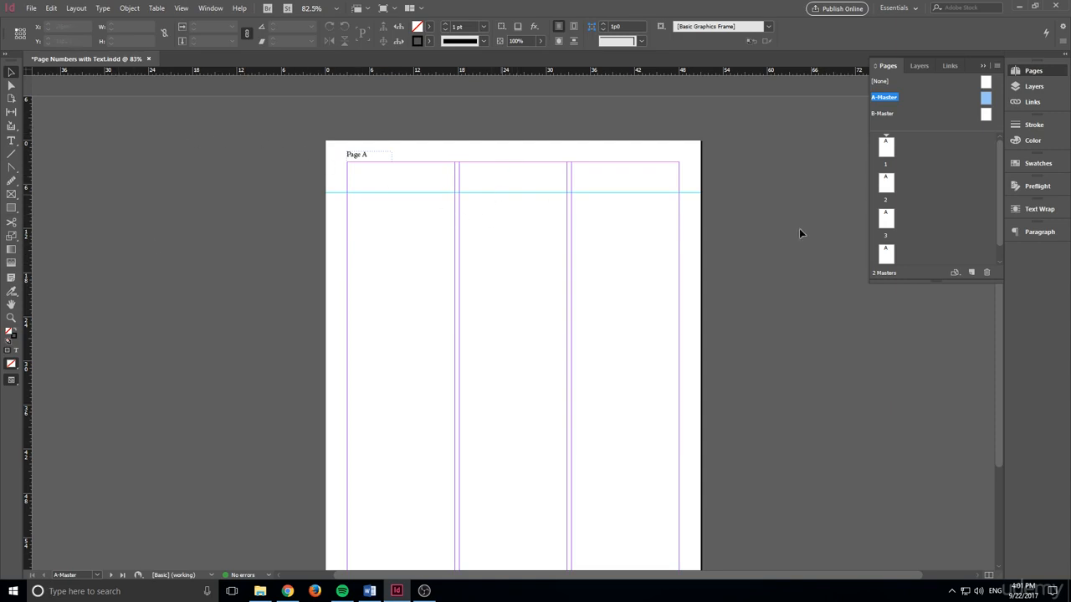
{"action": "double_click", "coordinate": [887, 151]}
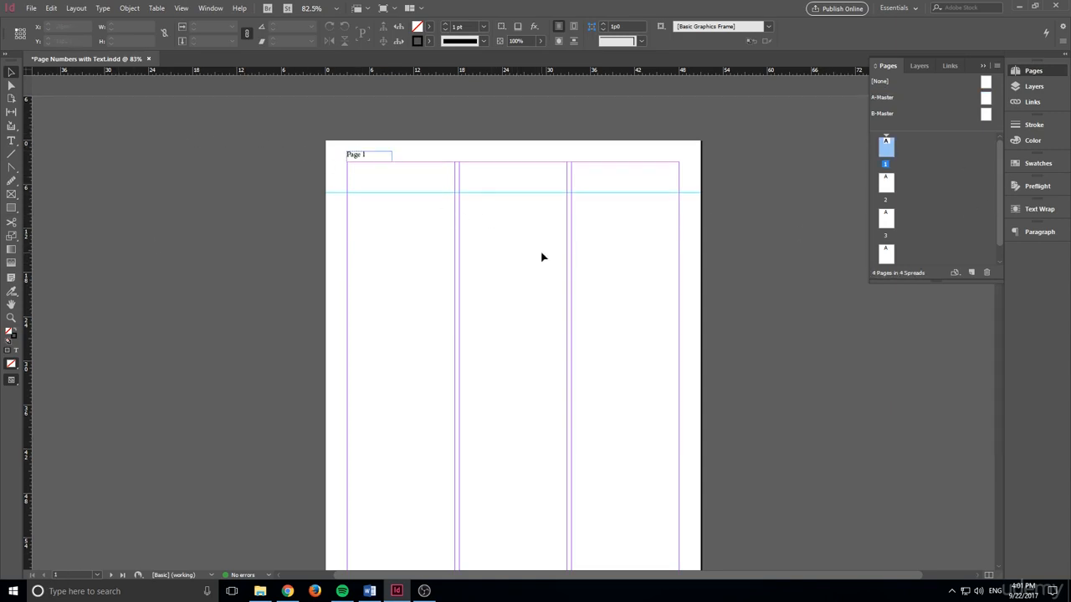
{"action": "scroll", "coordinate": [542, 258], "scroll_direction": "down", "scroll_amount": 15}
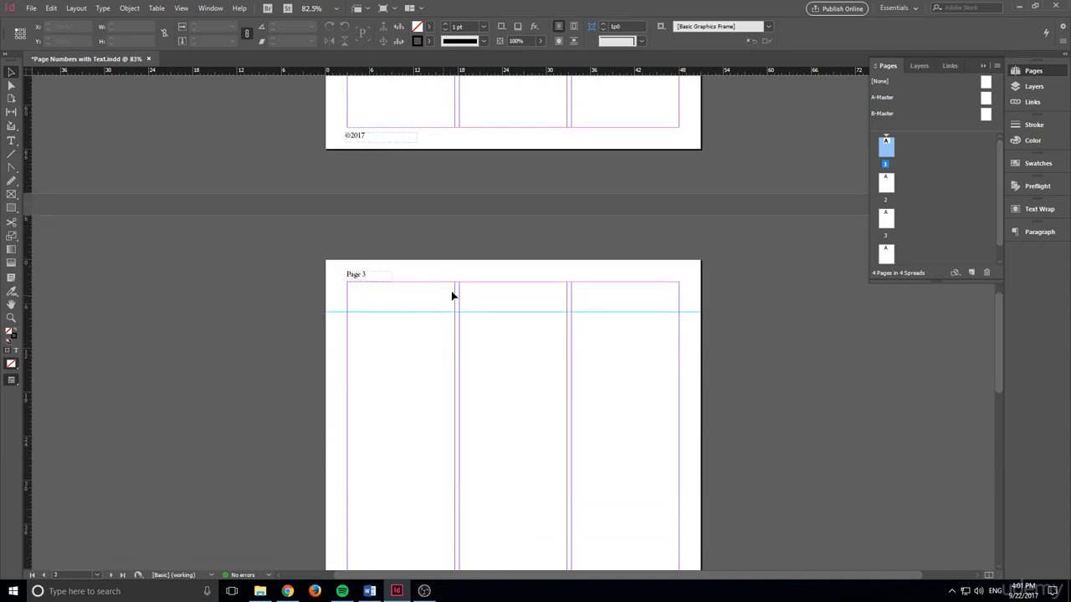
{"action": "scroll", "coordinate": [361, 293], "scroll_direction": "down", "scroll_amount": 8}
{"action": "scroll", "coordinate": [284, 393], "scroll_direction": "up", "scroll_amount": 20}
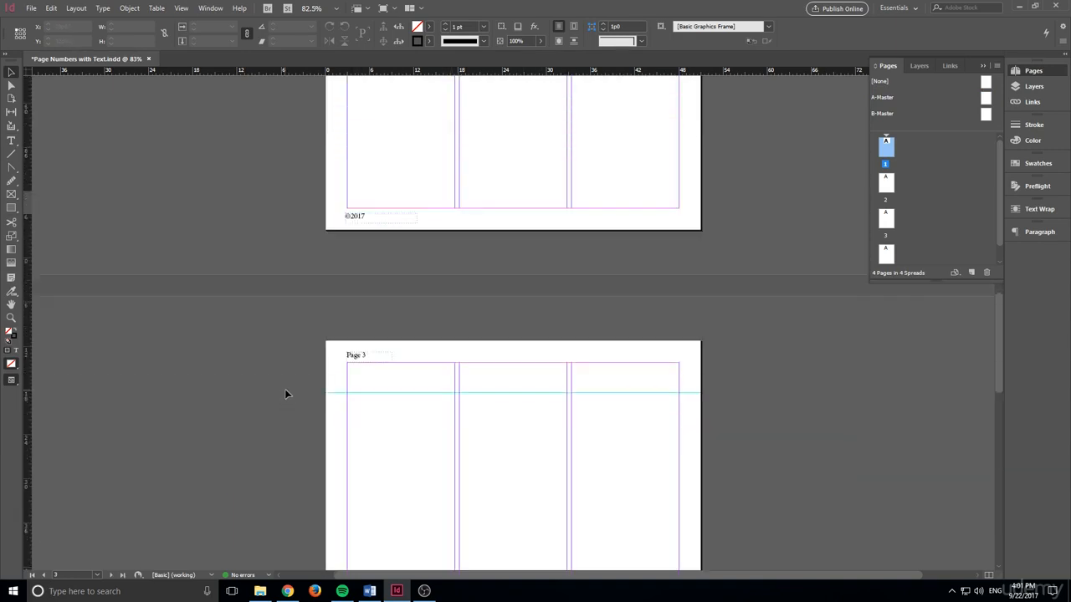
Step: On A-Master, draw a wide text frame between the top margin and the guide, containing "How to Use InDesign"
{"action": "double_click", "coordinate": [986, 98]}
{"action": "left_click", "coordinate": [11, 140]}
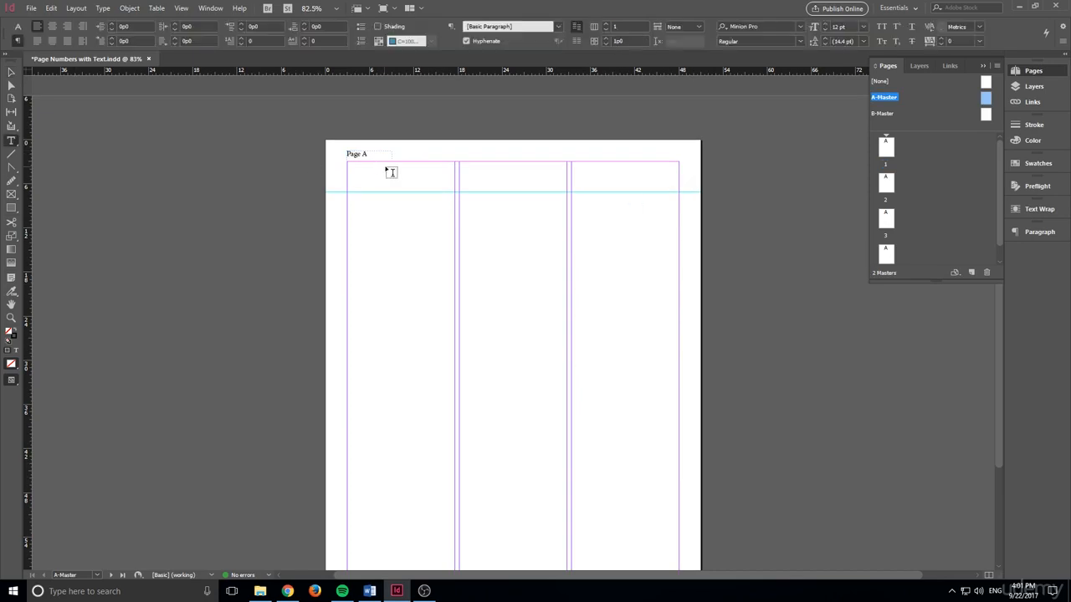
{"action": "left_click_drag", "start_coordinate": [370, 164], "coordinate": [667, 196]}
{"action": "type", "text": "How to Use InDesign"}
Step: Enlarge the "How to Use InDesign" heading to 23 pt and center it in its frame
{"action": "left_click_drag", "start_coordinate": [435, 168], "coordinate": [354, 173]}
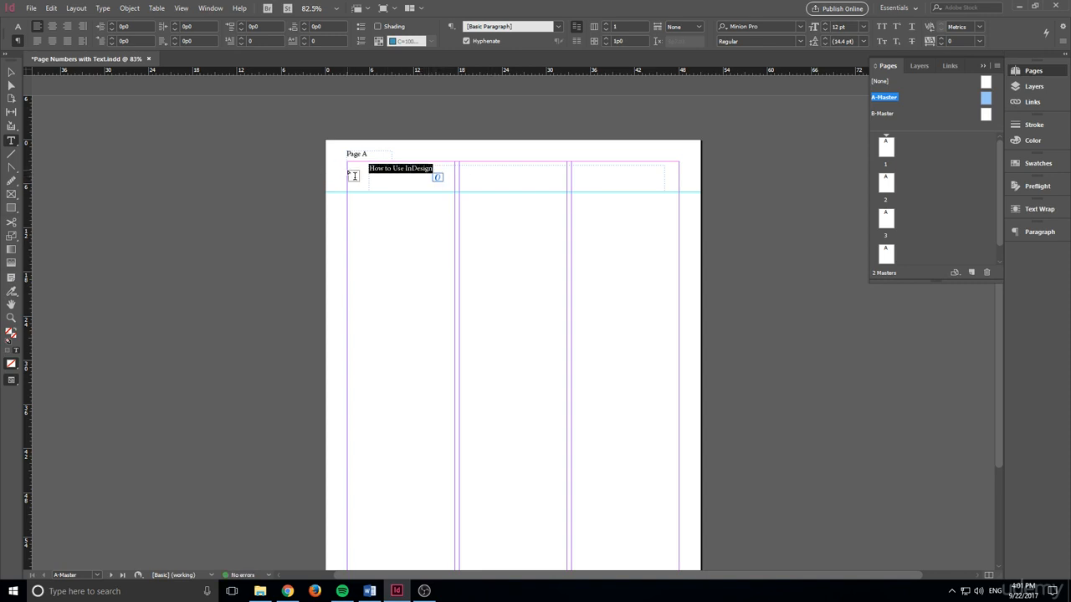
{"action": "left_click", "coordinate": [824, 23]}
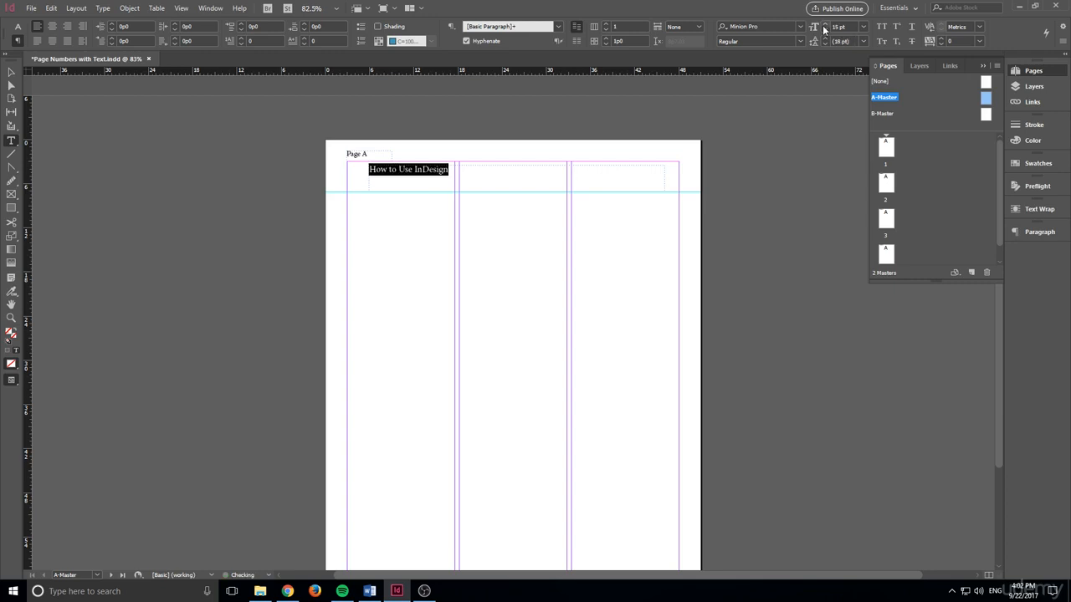
{"action": "left_click", "coordinate": [824, 23]}
{"action": "left_click", "coordinate": [824, 23]}
{"action": "left_click", "coordinate": [824, 25]}
{"action": "left_click", "coordinate": [824, 25]}
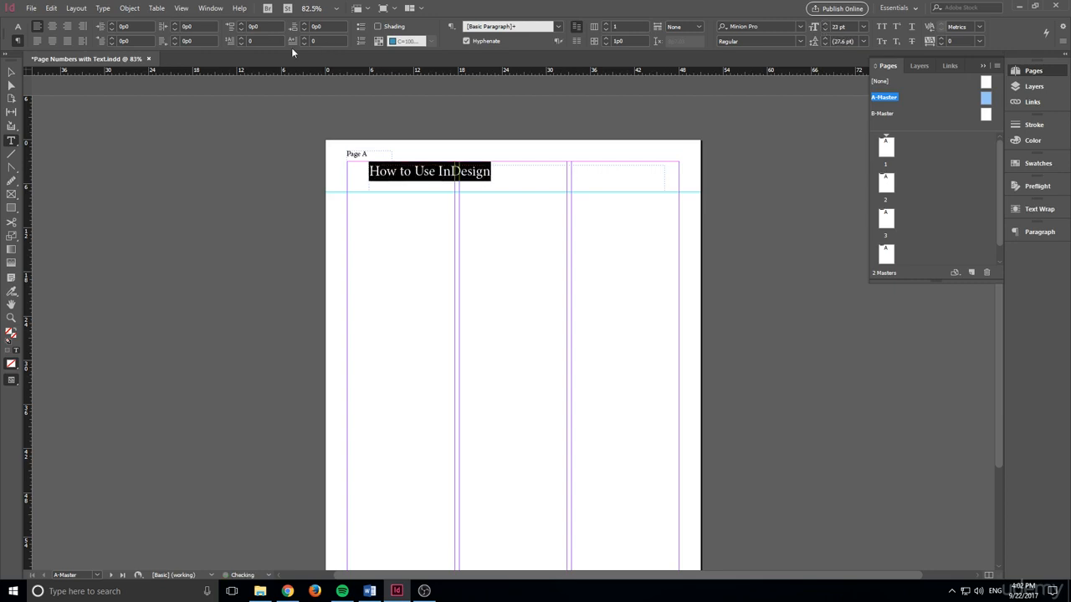
{"action": "left_click", "coordinate": [52, 26]}
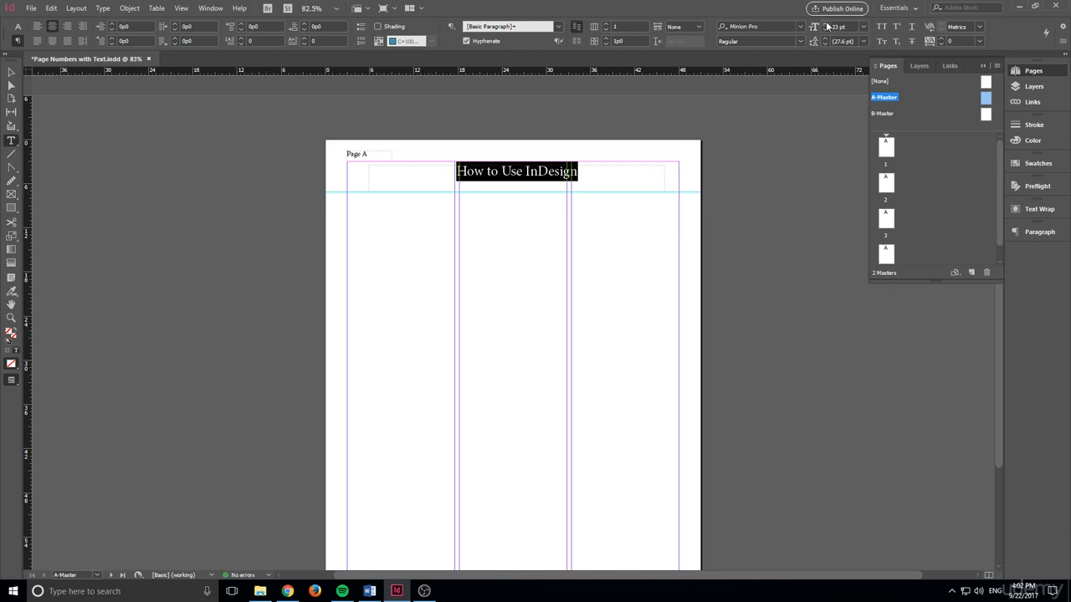
Step: Increase the heading's font size to 36 pt and set its style to Bold
{"action": "left_click", "coordinate": [824, 25]}
{"action": "left_click", "coordinate": [824, 25]}
{"action": "left_click", "coordinate": [824, 25]}
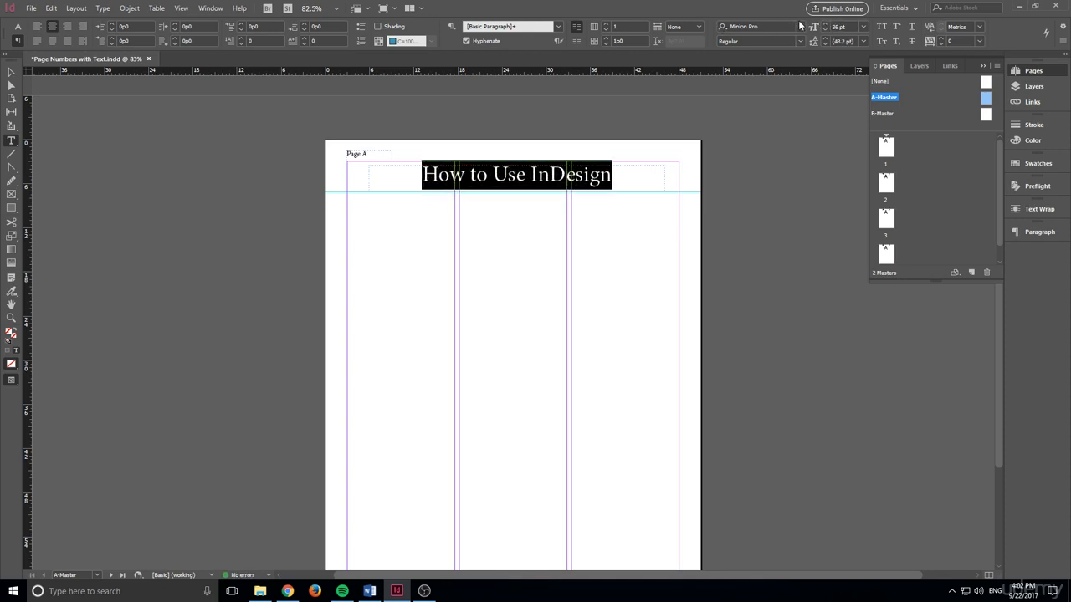
{"action": "left_click", "coordinate": [799, 42]}
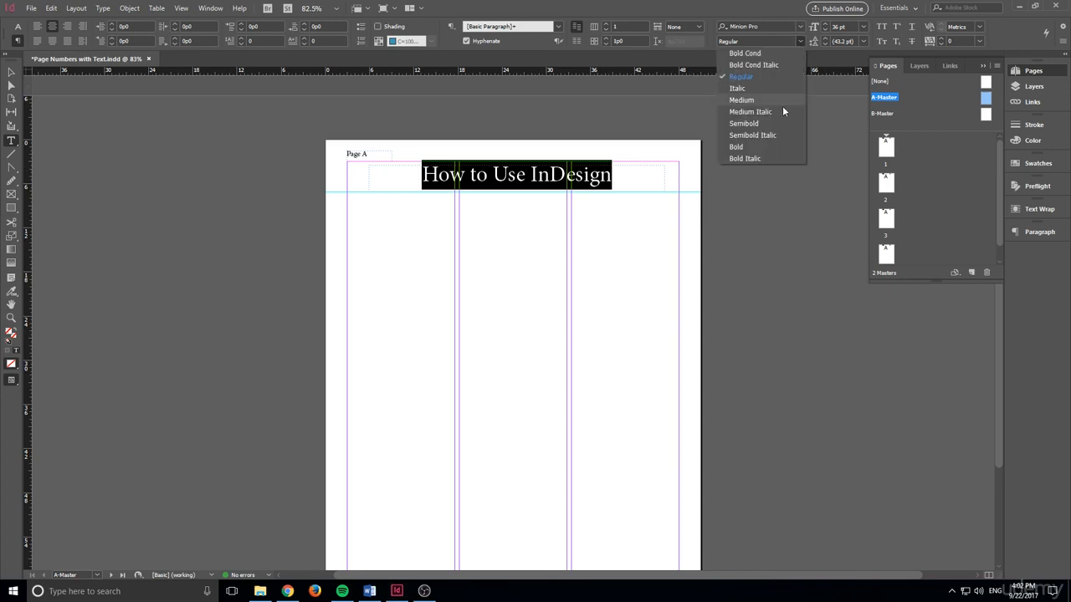
{"action": "left_click", "coordinate": [766, 145]}
Step: Select the whole heading, raise its font size to 45 pt, and deselect the frame
{"action": "left_click_drag", "start_coordinate": [645, 185], "coordinate": [398, 169]}
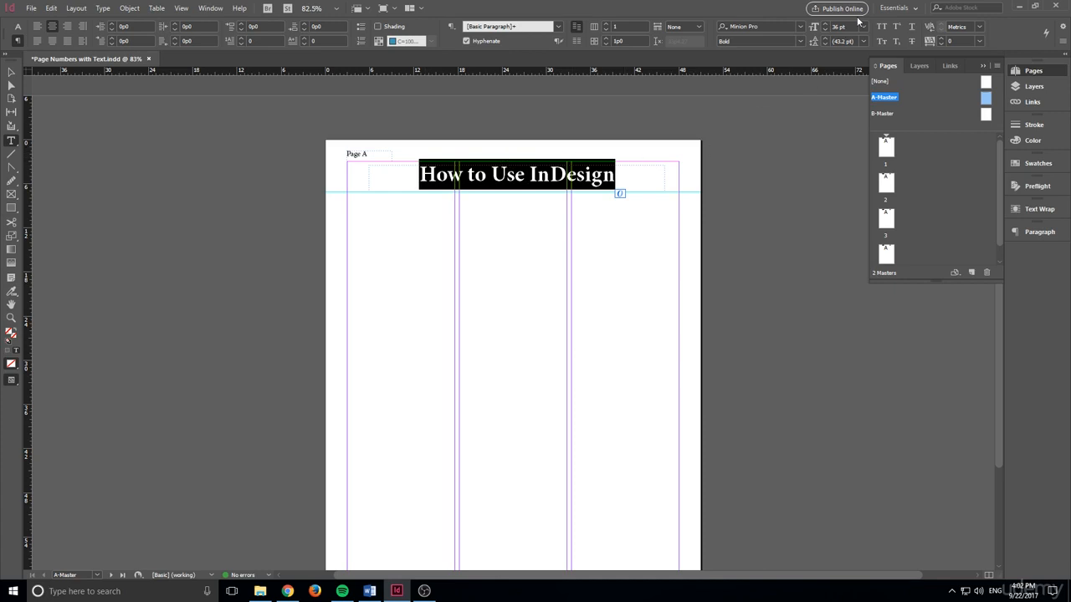
{"action": "left_click", "coordinate": [824, 25]}
{"action": "left_click", "coordinate": [825, 24]}
{"action": "left_click", "coordinate": [825, 24]}
{"action": "left_click", "coordinate": [825, 24]}
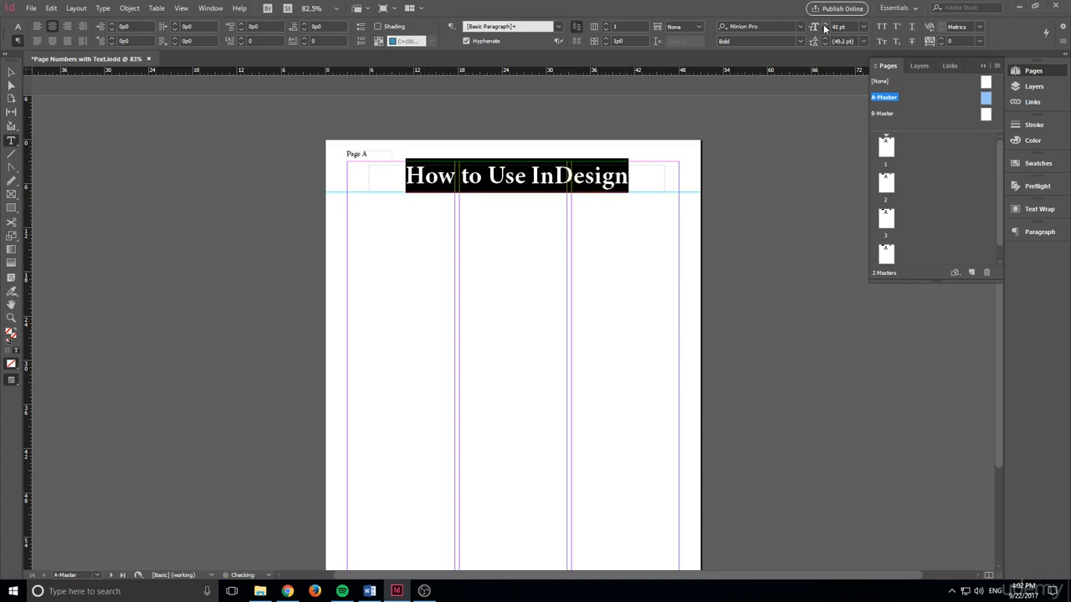
{"action": "left_click", "coordinate": [825, 24]}
{"action": "left_click", "coordinate": [825, 24]}
{"action": "left_click", "coordinate": [825, 26]}
{"action": "left_click", "coordinate": [825, 26]}
{"action": "left_click", "coordinate": [825, 26]}
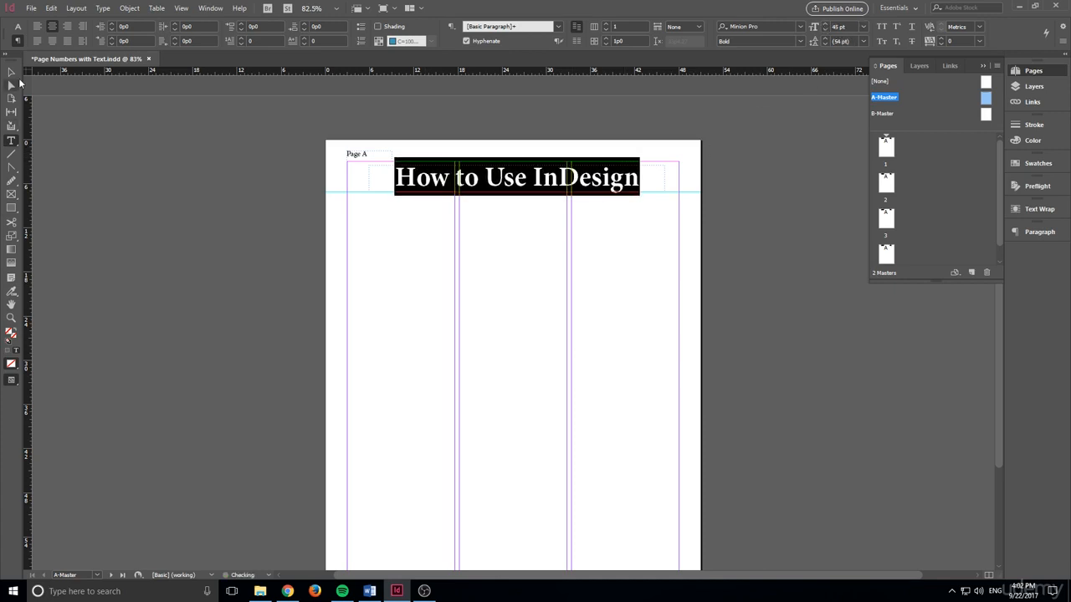
{"action": "left_click", "coordinate": [11, 72]}
{"action": "left_click", "coordinate": [201, 145]}
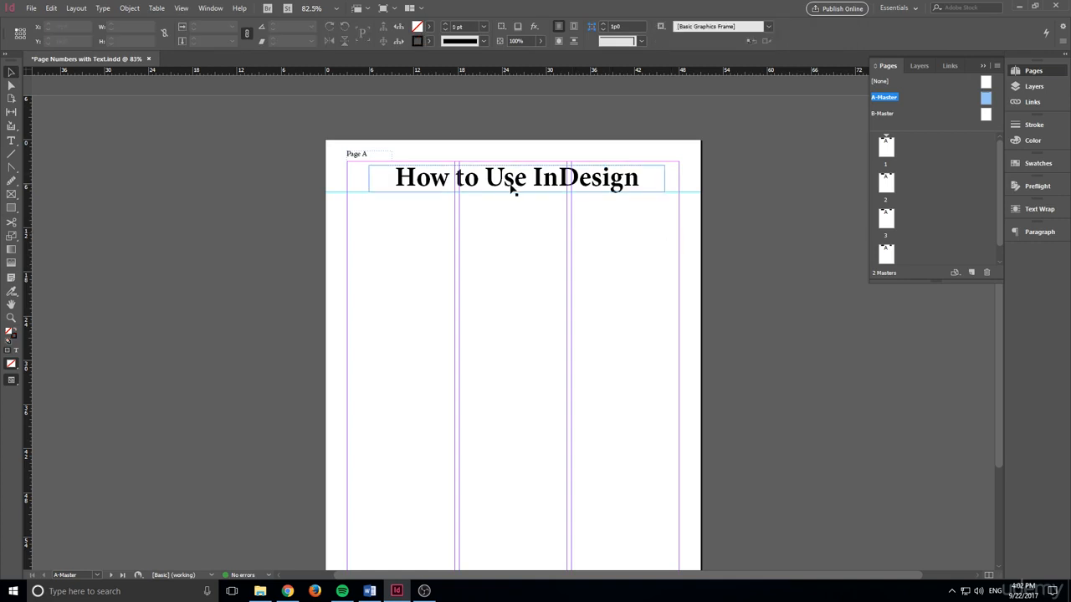
Step: Delete the heading text on A-Master, keeping the formatted text frame empty
{"action": "left_click", "coordinate": [11, 141]}
{"action": "left_click_drag", "start_coordinate": [639, 178], "coordinate": [333, 194]}
{"action": "key", "text": "BackSpace"}
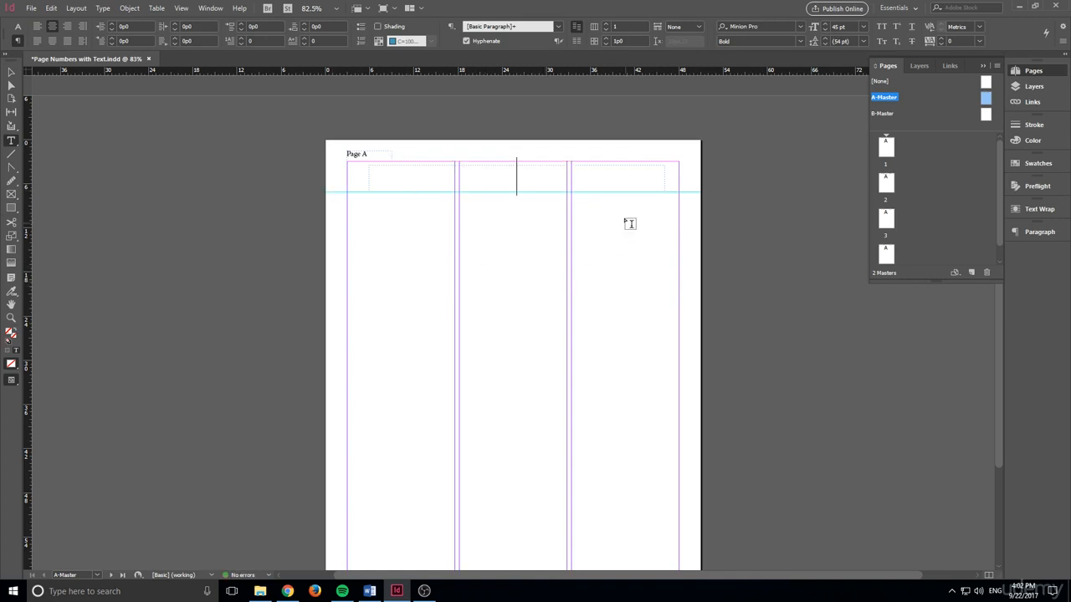
{"action": "key", "text": "Escape"}
{"action": "left_click", "coordinate": [765, 211]}
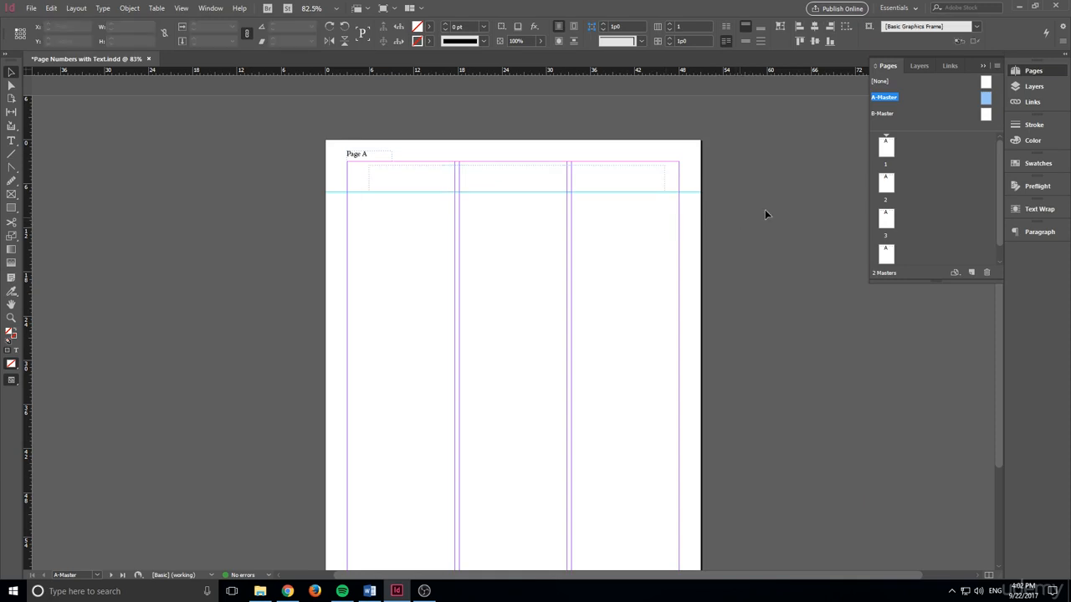
Step: Go to page 1 and check the empty heading frame on the document pages
{"action": "left_click", "coordinate": [892, 147]}
{"action": "left_click", "coordinate": [891, 147]}
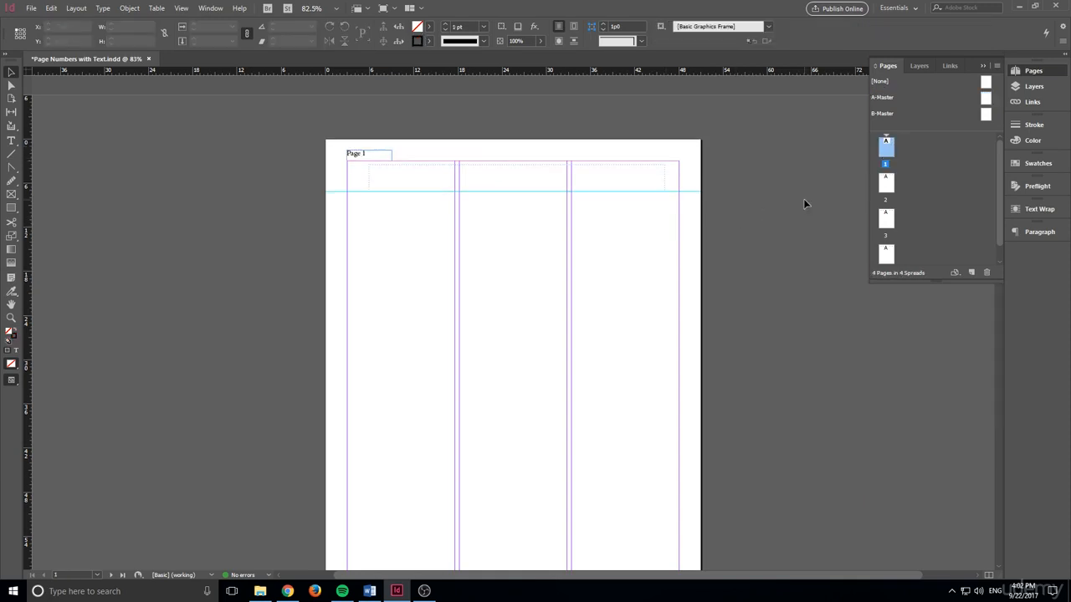
{"action": "scroll", "coordinate": [799, 200], "scroll_direction": "down", "scroll_amount": 6}
{"action": "scroll", "coordinate": [471, 318], "scroll_direction": "down", "scroll_amount": 6}
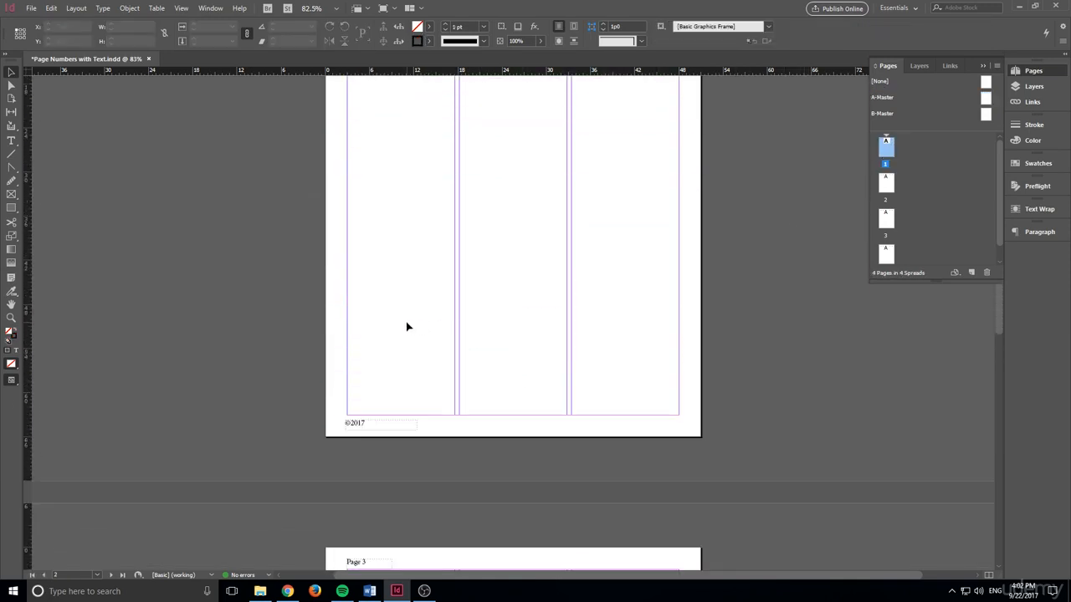
{"action": "scroll", "coordinate": [529, 406], "scroll_direction": "up", "scroll_amount": 10}
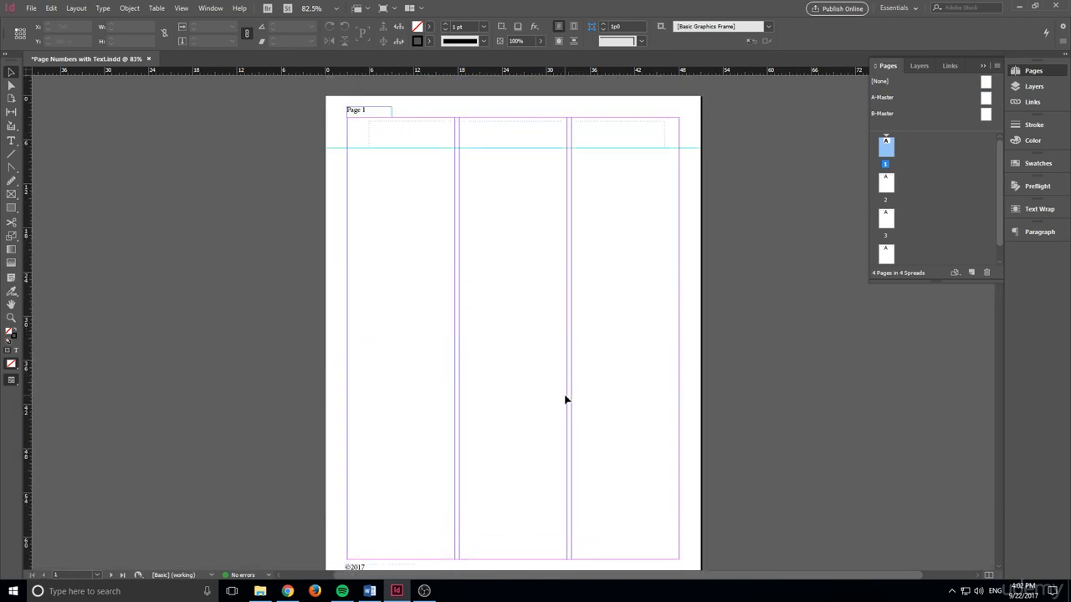
Step: Override the master heading frame on page 1 and enter "How to Use InDesign 1" in it
{"action": "left_click", "coordinate": [11, 140]}
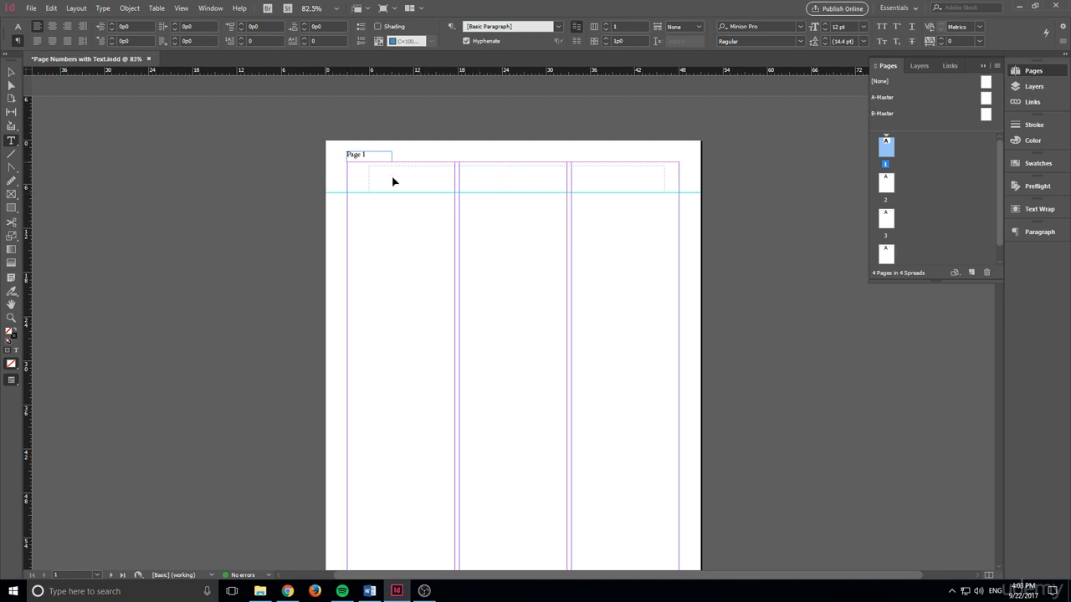
{"action": "left_click", "coordinate": [516, 172]}
{"action": "left_click", "coordinate": [488, 184]}
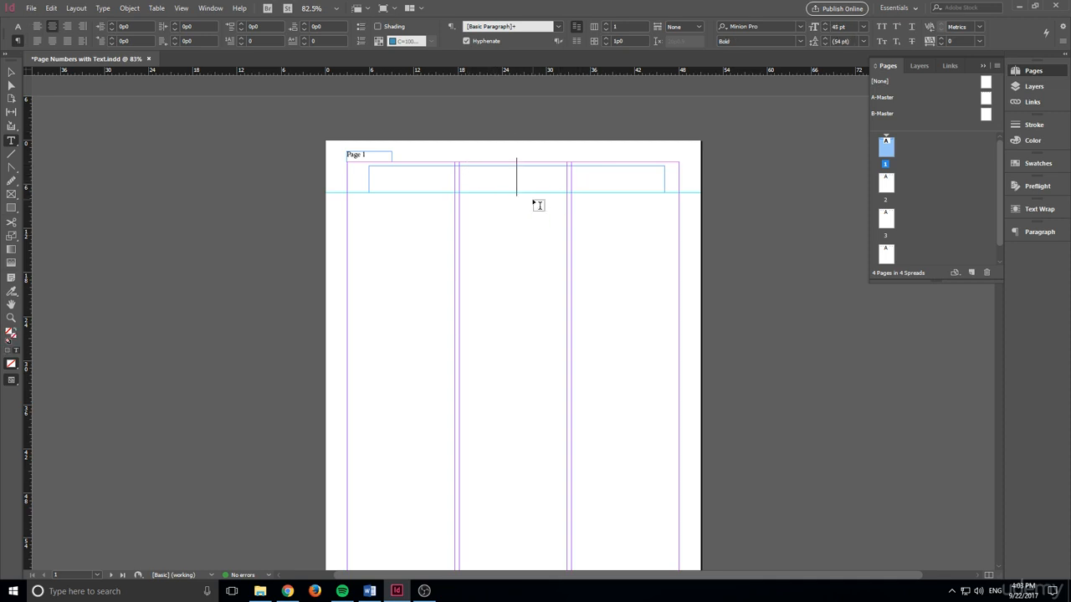
{"action": "type", "text": "How to Use"}
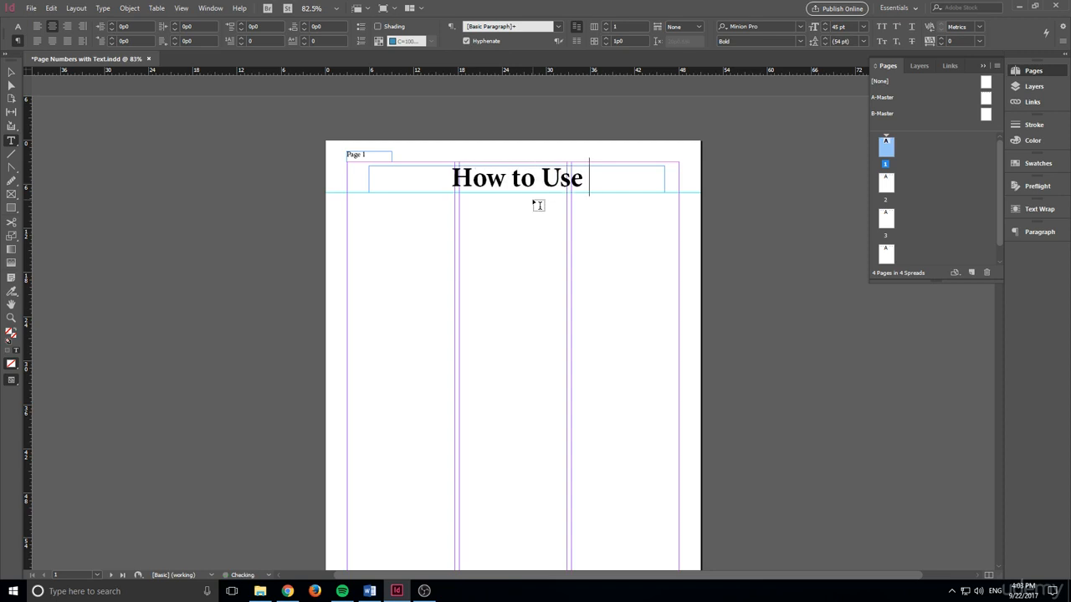
{"action": "type", "text": " IndESig"}
{"action": "key", "text": "BackSpace"}
{"action": "key", "text": "BackSpace"}
{"action": "key", "text": "BackSpace"}
{"action": "key", "text": "BackSpace"}
{"action": "key", "text": "BackSpace"}
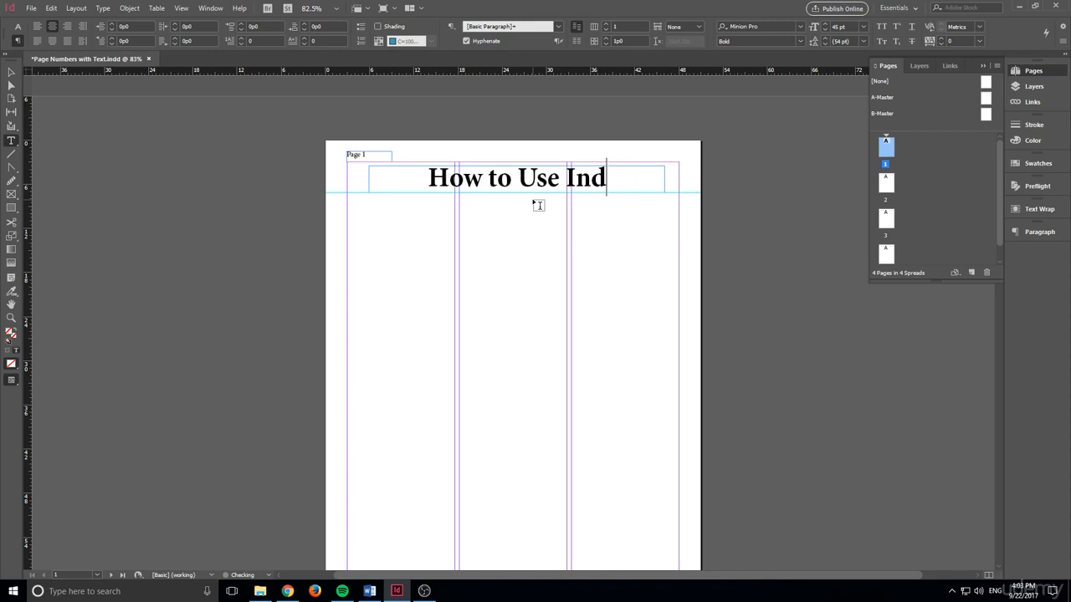
{"action": "type", "text": "Design 1"}
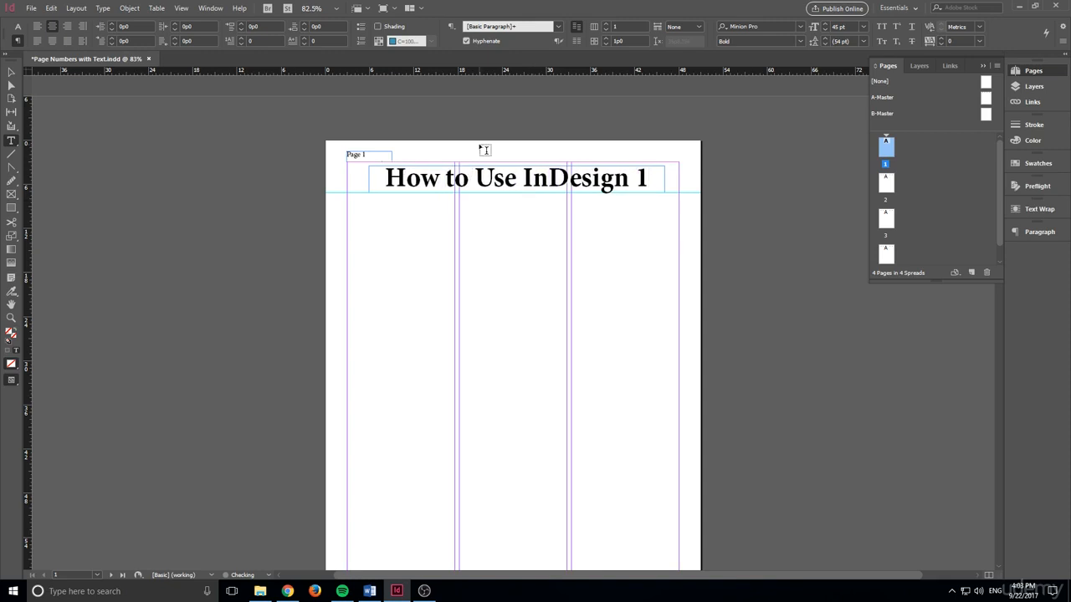
Step: Override the empty master heading frame on page 2 and copy the "How to Use InDesign 1" title from page 1
{"action": "scroll", "coordinate": [523, 268], "scroll_direction": "down", "scroll_amount": 5}
{"action": "scroll", "coordinate": [476, 360], "scroll_direction": "down", "scroll_amount": 3}
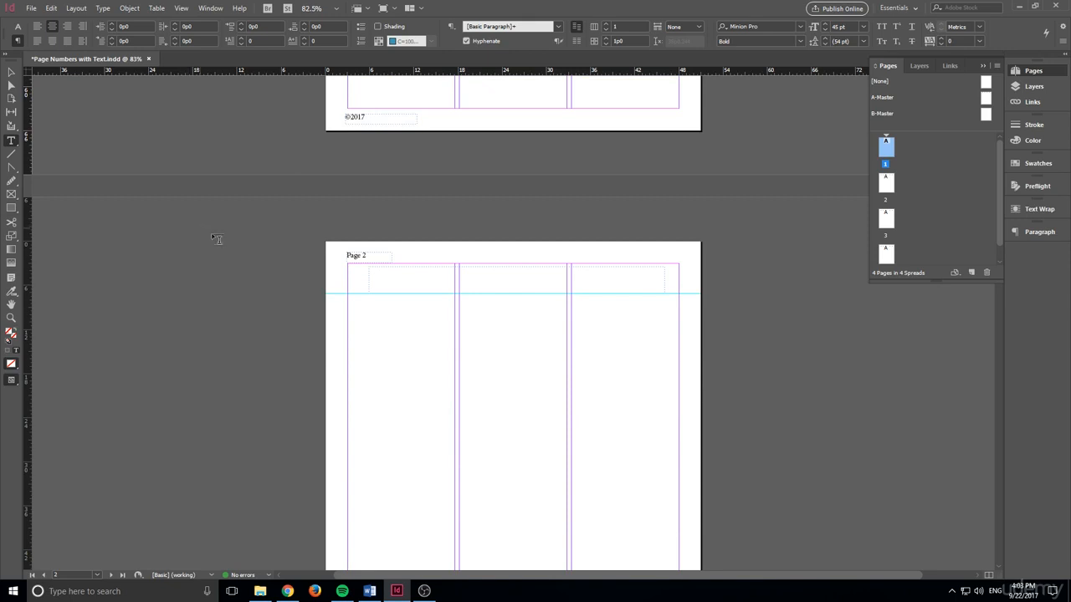
{"action": "left_click", "coordinate": [519, 270]}
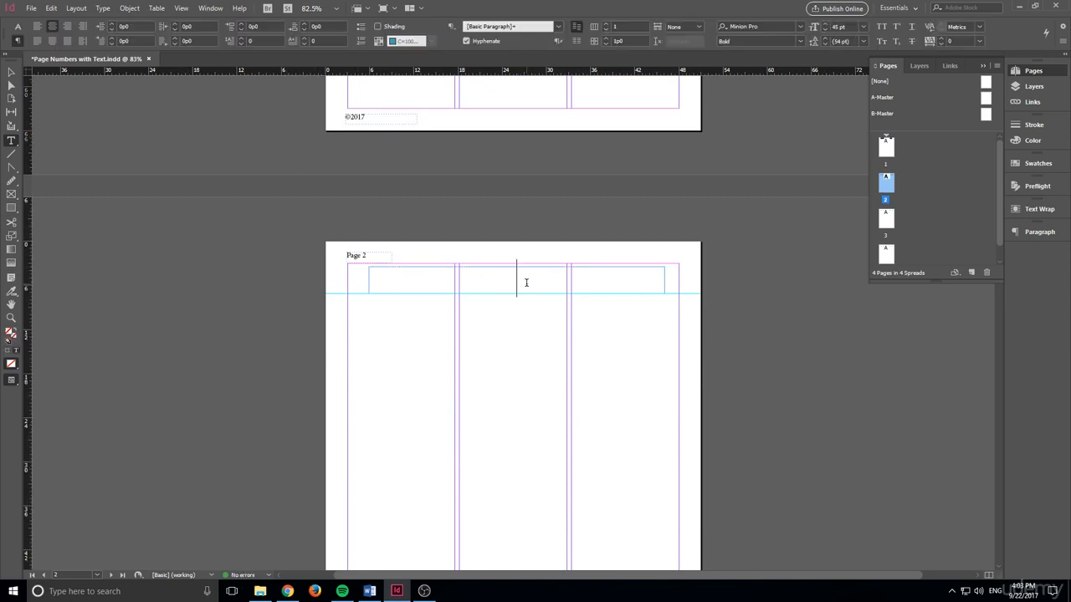
{"action": "type", "text": "How to Use InDesign 1"}
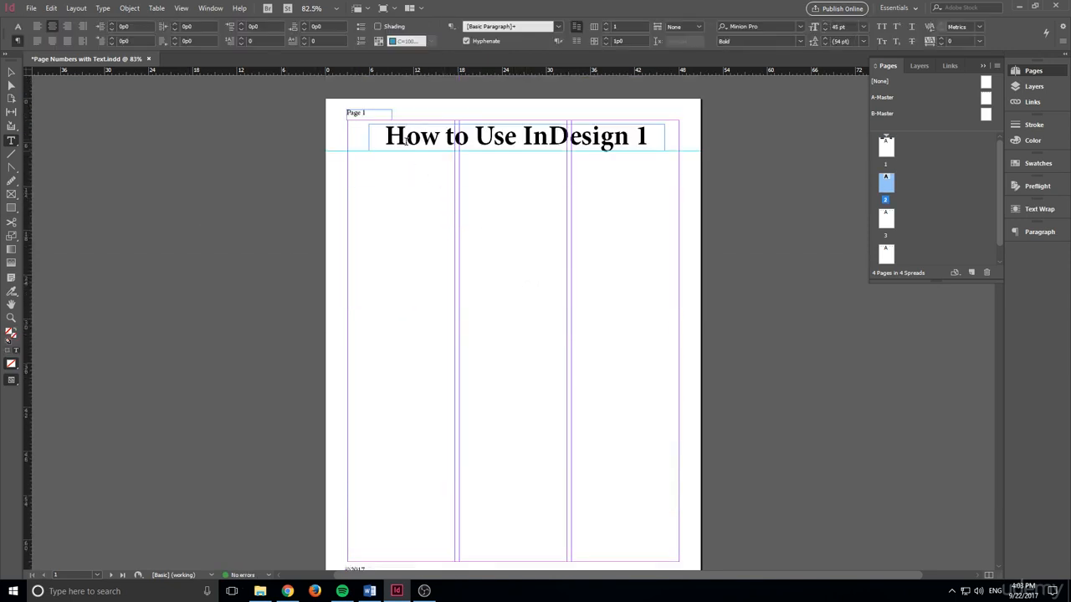
{"action": "left_click_drag", "start_coordinate": [386, 131], "coordinate": [659, 123]}
{"action": "key", "text": "ctrl+c"}
{"action": "scroll", "coordinate": [657, 215], "scroll_direction": "down", "scroll_amount": 5}
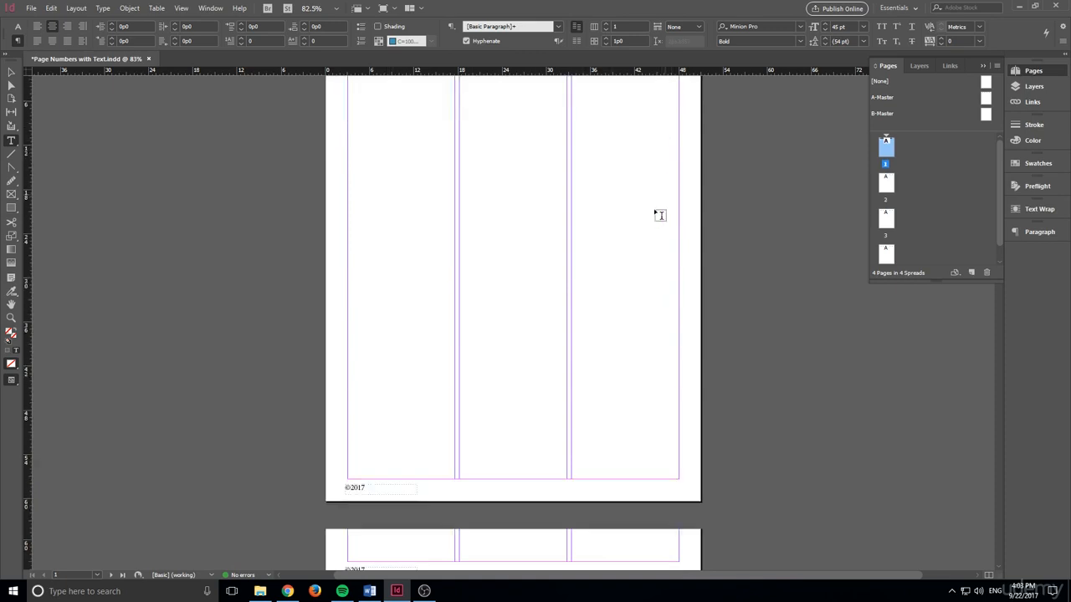
Step: Paste the copied title into the page 2 heading frame and change its number to 2
{"action": "left_click_drag", "start_coordinate": [590, 306], "coordinate": [497, 309]}
{"action": "key", "text": "ctrl+v"}
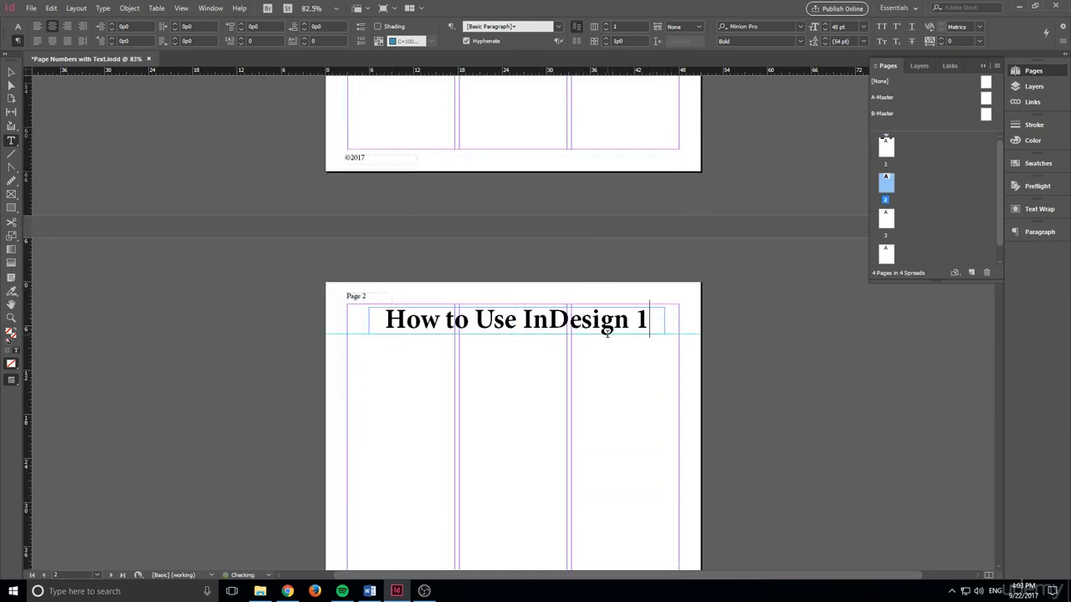
{"action": "key", "text": "BackSpace"}
{"action": "type", "text": "2"}
Step: Compare the headings on pages 1 and 2 with the heading frame on page 3
{"action": "scroll", "coordinate": [540, 349], "scroll_direction": "up", "scroll_amount": 5}
{"action": "scroll", "coordinate": [540, 348], "scroll_direction": "up", "scroll_amount": 1}
{"action": "scroll", "coordinate": [526, 209], "scroll_direction": "down", "scroll_amount": 6}
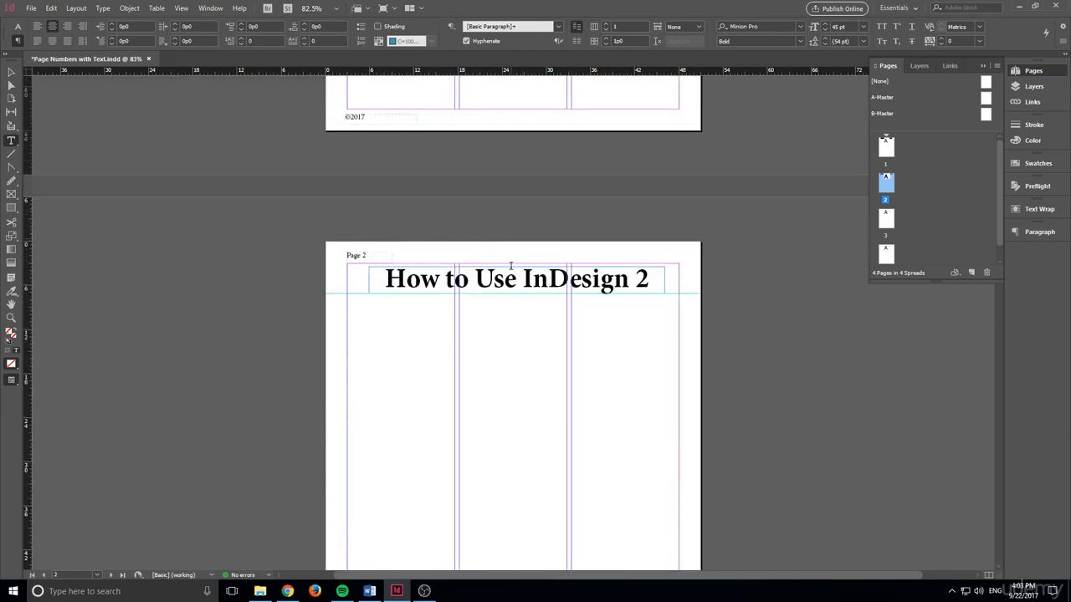
{"action": "scroll", "coordinate": [562, 333], "scroll_direction": "down", "scroll_amount": 6}
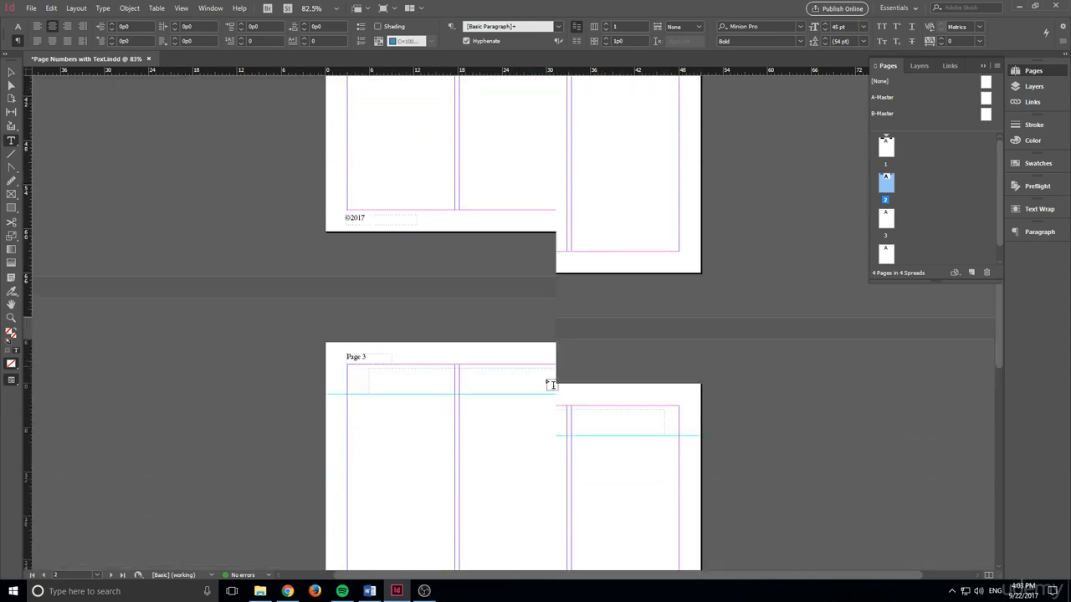
{"action": "scroll", "coordinate": [497, 299], "scroll_direction": "down", "scroll_amount": 6}
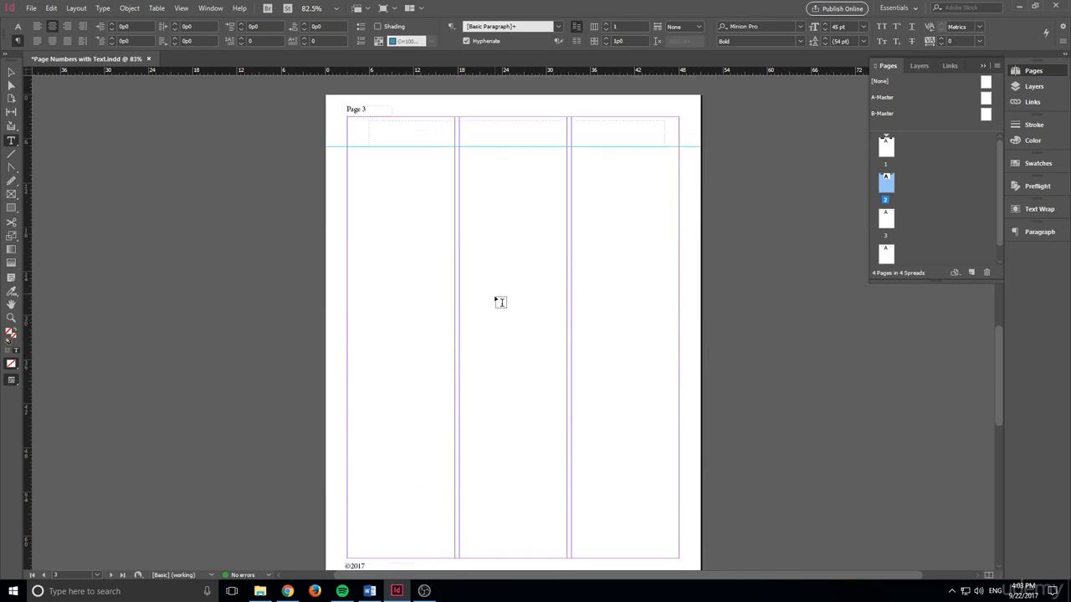
{"action": "scroll", "coordinate": [500, 303], "scroll_direction": "up", "scroll_amount": 6}
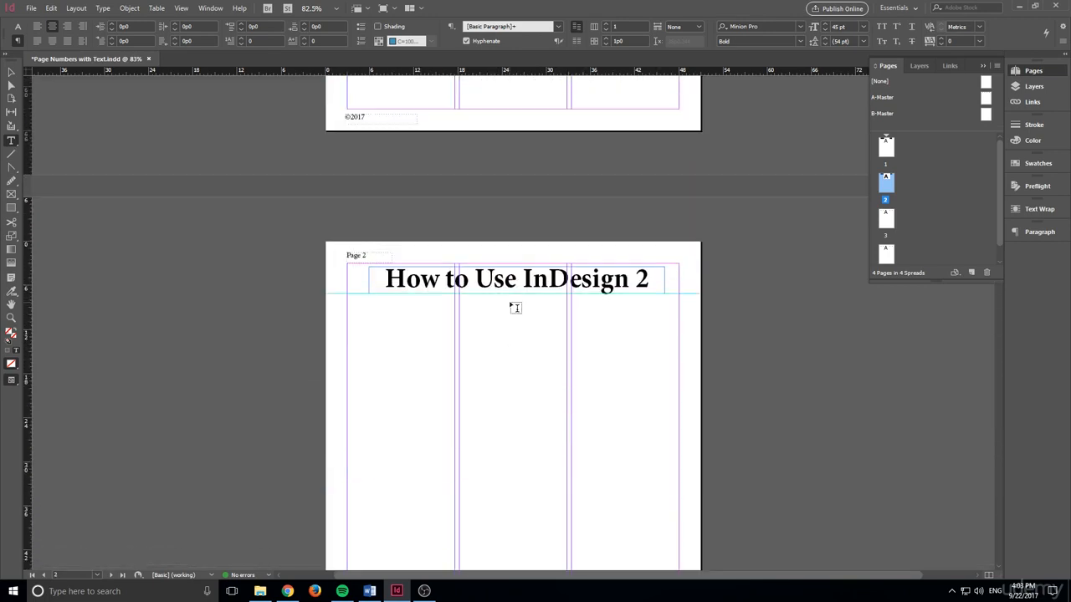
{"action": "scroll", "coordinate": [546, 265], "scroll_direction": "down", "scroll_amount": 1}
{"action": "scroll", "coordinate": [548, 266], "scroll_direction": "up", "scroll_amount": 5}
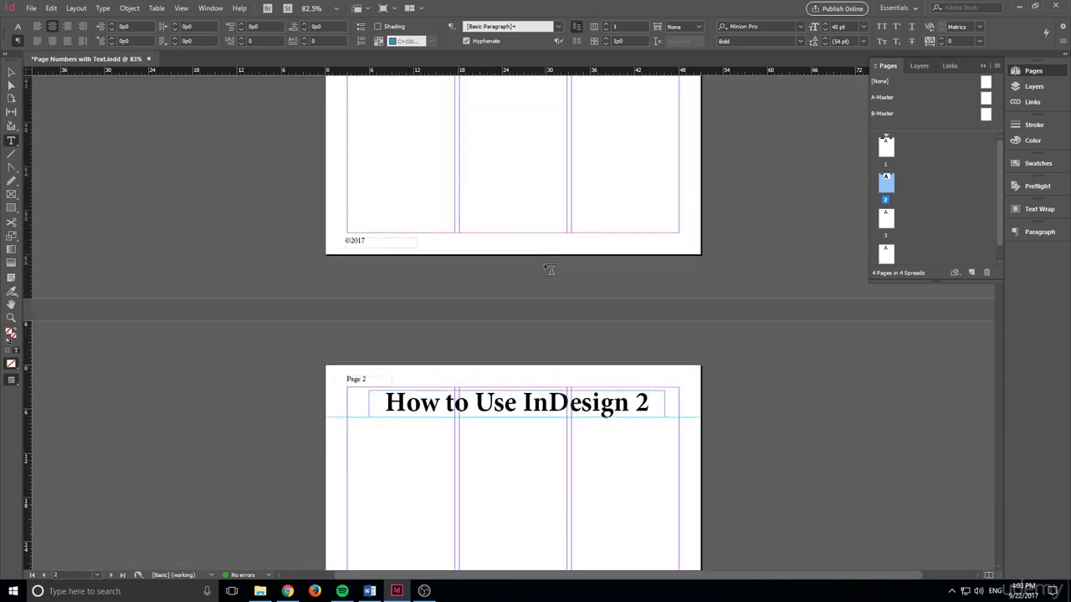
{"action": "scroll", "coordinate": [564, 214], "scroll_direction": "up", "scroll_amount": 5}
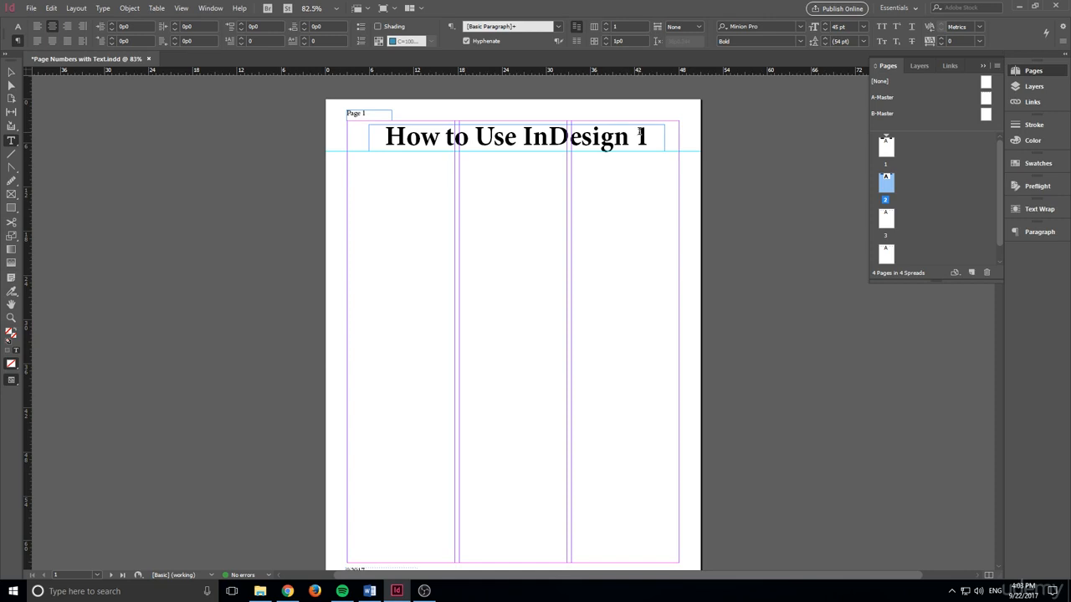
Step: Override the heading frame on page 3 and paste the copied title, making it read "How to Use InDesign 3"
{"action": "scroll", "coordinate": [602, 251], "scroll_direction": "down", "scroll_amount": 10}
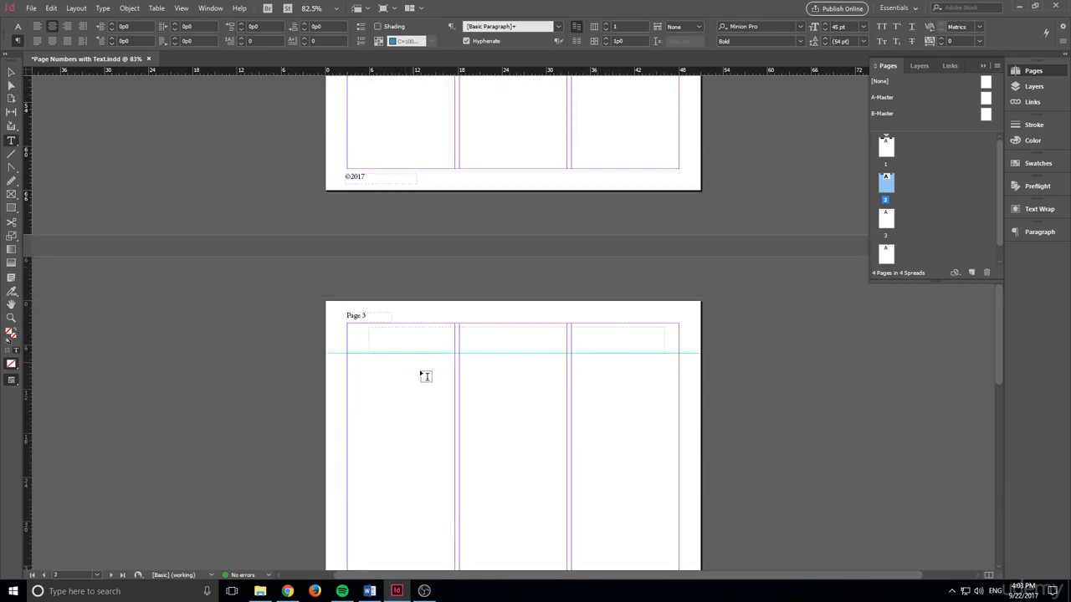
{"action": "left_click", "coordinate": [549, 329]}
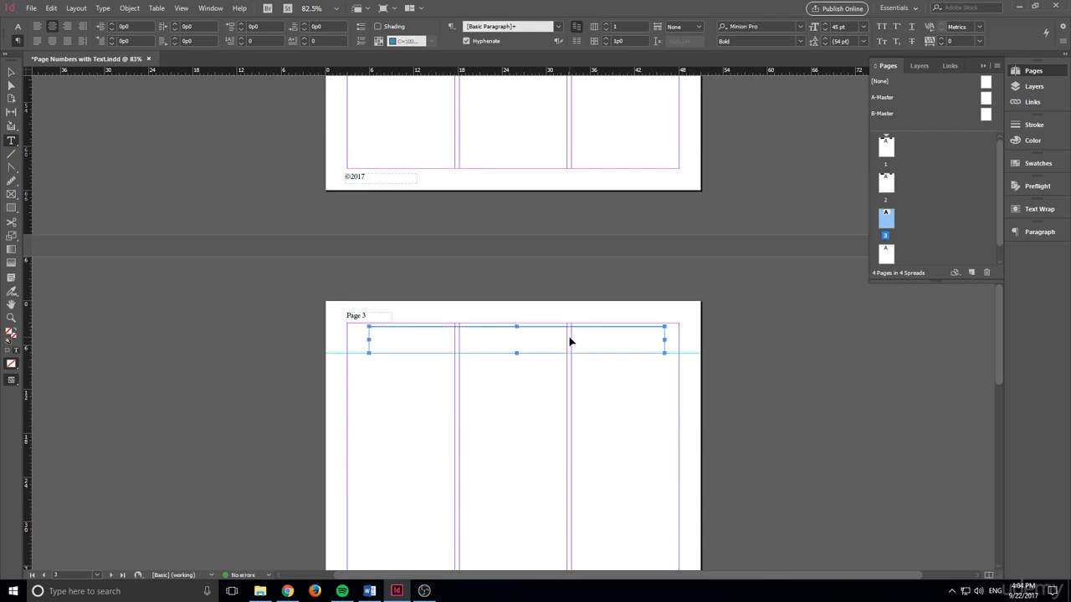
{"action": "key", "text": "ctrl+v"}
{"action": "key", "text": "BackSpace"}
{"action": "type", "text": "3"}
Step: Override the page 4 heading frame, paste the title as "How to Use InDesign 4", and leave text editing
{"action": "scroll", "coordinate": [647, 340], "scroll_direction": "down", "scroll_amount": 10}
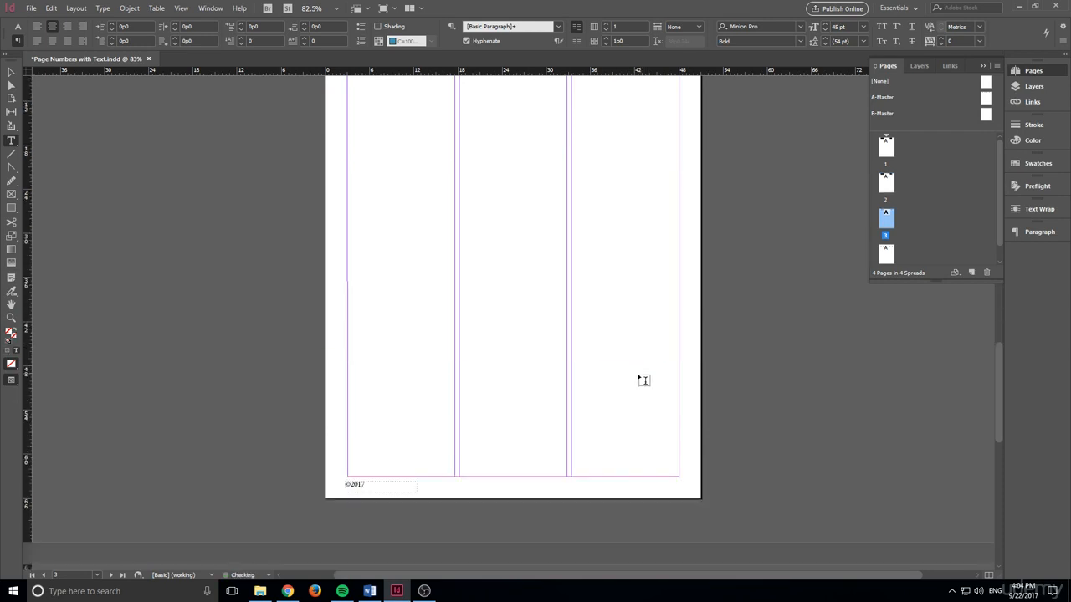
{"action": "left_click", "coordinate": [455, 390]}
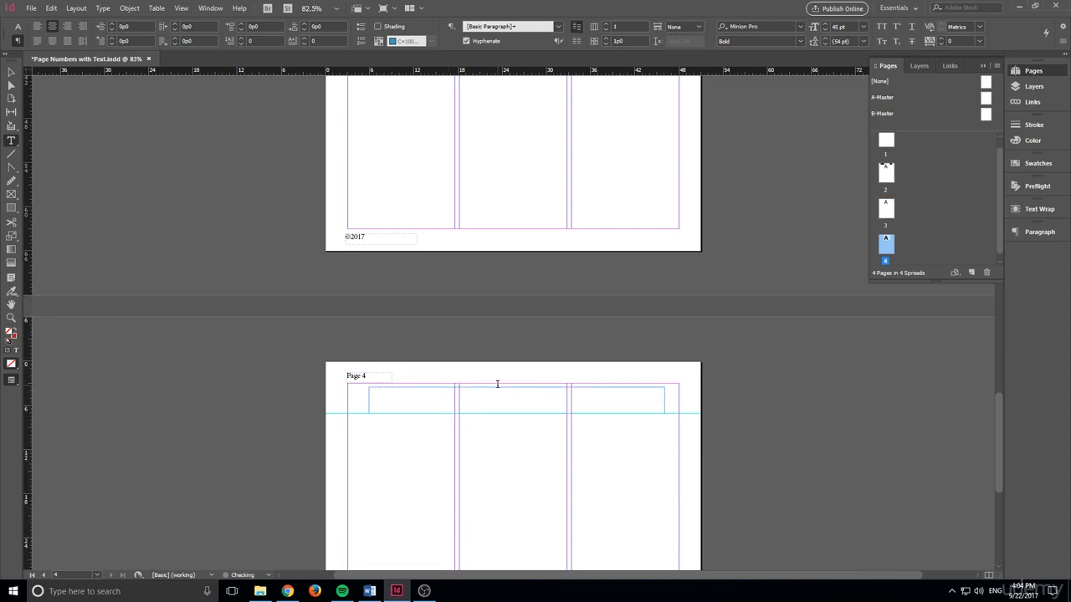
{"action": "key", "text": "ctrl+v"}
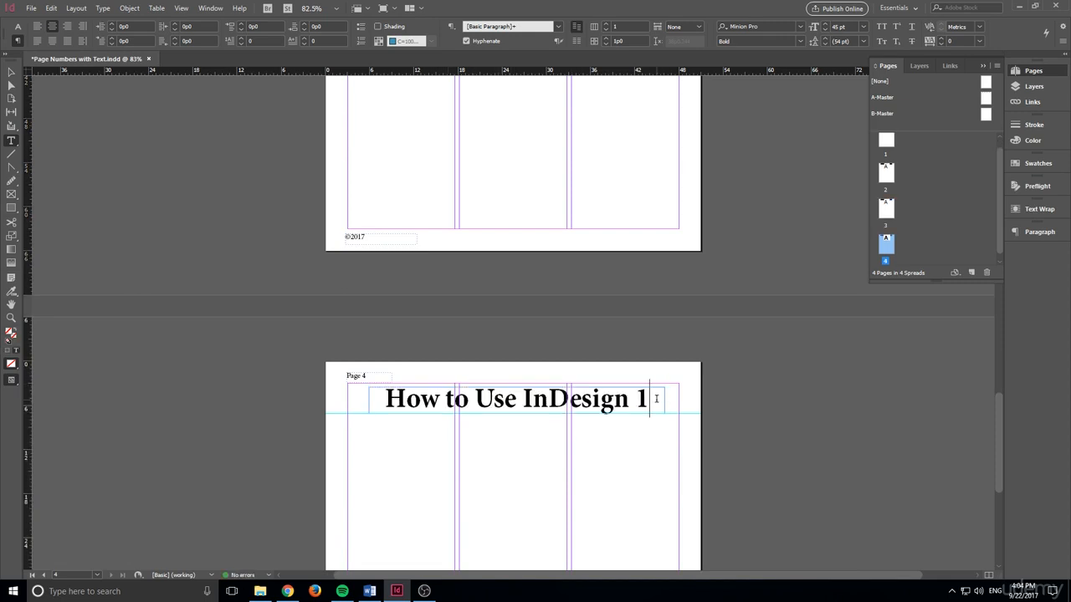
{"action": "key", "text": "BackSpace"}
{"action": "type", "text": "4"}
{"action": "scroll", "coordinate": [306, 355], "scroll_direction": "down", "scroll_amount": 5}
{"action": "left_click", "coordinate": [12, 84]}
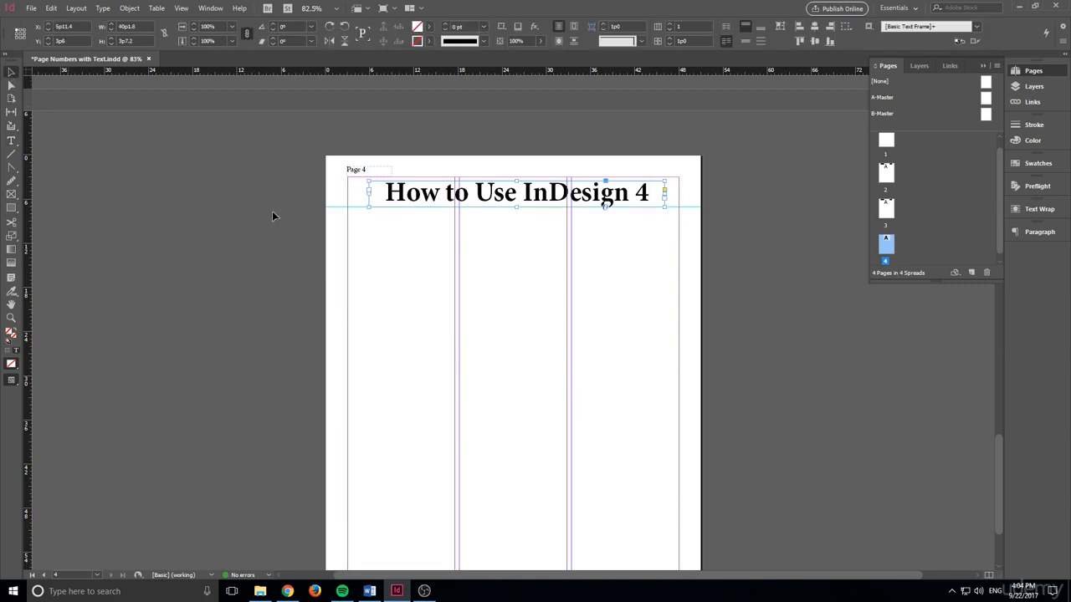
Step: Review the headings on all four pages, including in Preview mode without guides and frame edges
{"action": "scroll", "coordinate": [734, 356], "scroll_direction": "up", "scroll_amount": 5}
{"action": "scroll", "coordinate": [734, 356], "scroll_direction": "down", "scroll_amount": 3}
{"action": "scroll", "coordinate": [611, 393], "scroll_direction": "up", "scroll_amount": 15}
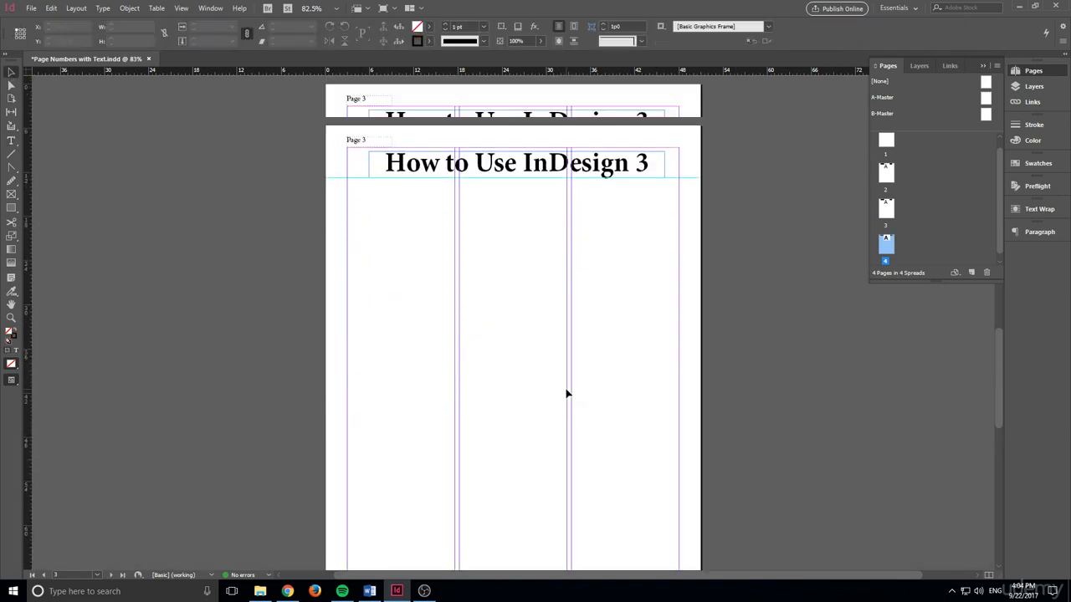
{"action": "scroll", "coordinate": [799, 361], "scroll_direction": "up", "scroll_amount": 5}
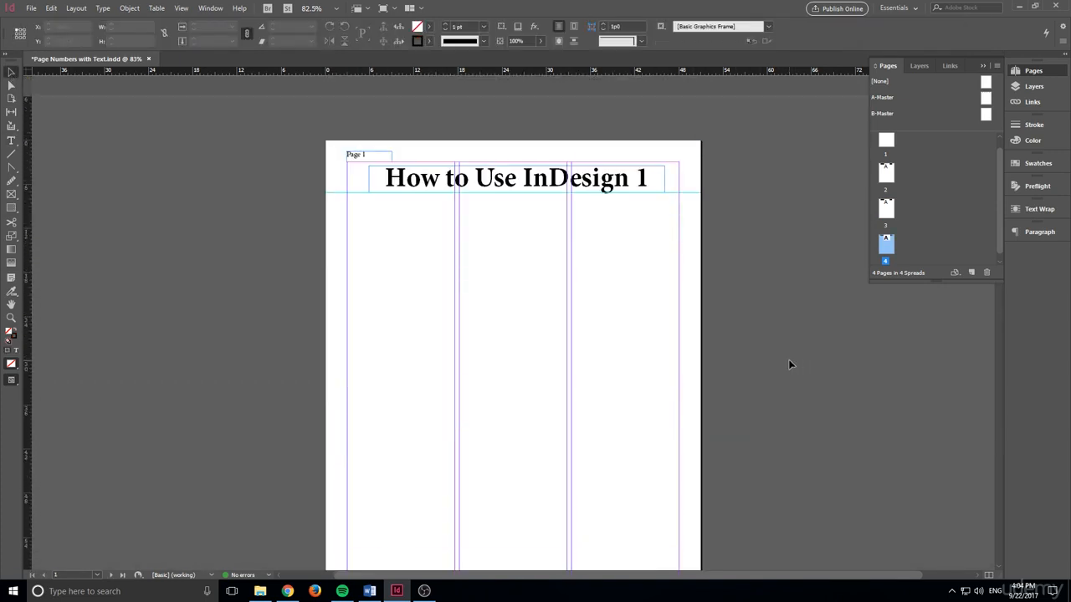
{"action": "key", "text": "w"}
{"action": "scroll", "coordinate": [778, 326], "scroll_direction": "down", "scroll_amount": 8}
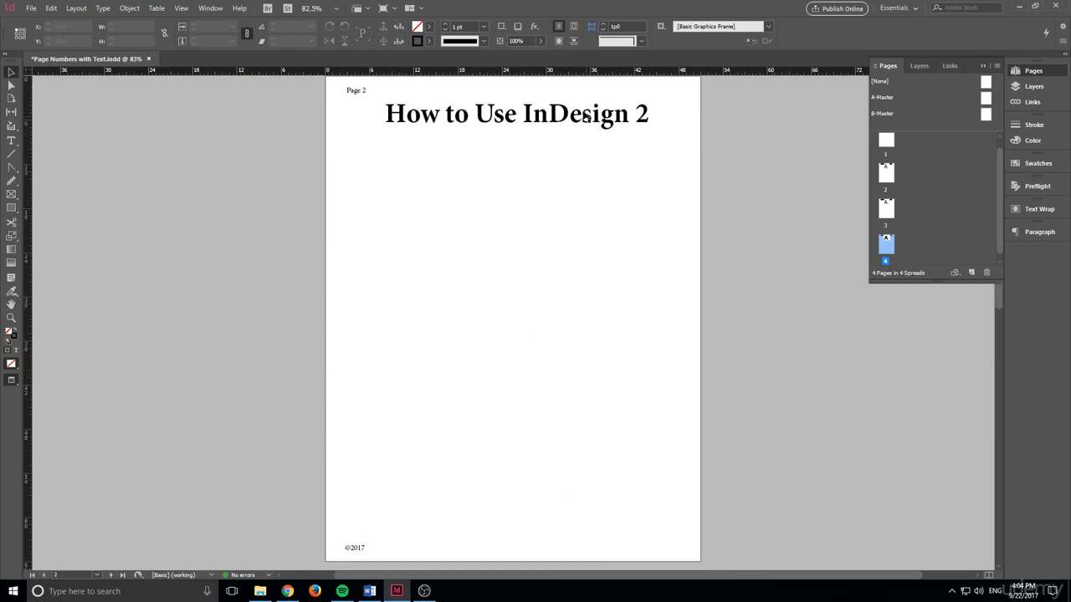
{"action": "scroll", "coordinate": [617, 170], "scroll_direction": "down", "scroll_amount": 15}
{"action": "scroll", "coordinate": [444, 378], "scroll_direction": "up", "scroll_amount": 12}
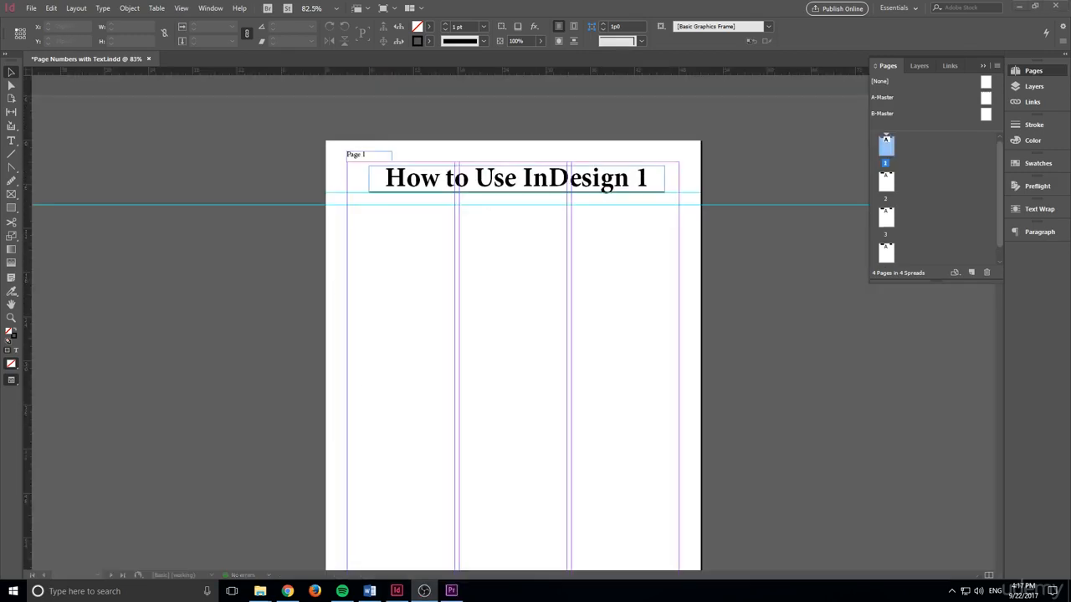
Step: Draw a text frame in the first column of page 1, starting at the guide below the heading and spanning the column's width
{"action": "scroll", "coordinate": [263, 216], "scroll_direction": "down", "scroll_amount": 10}
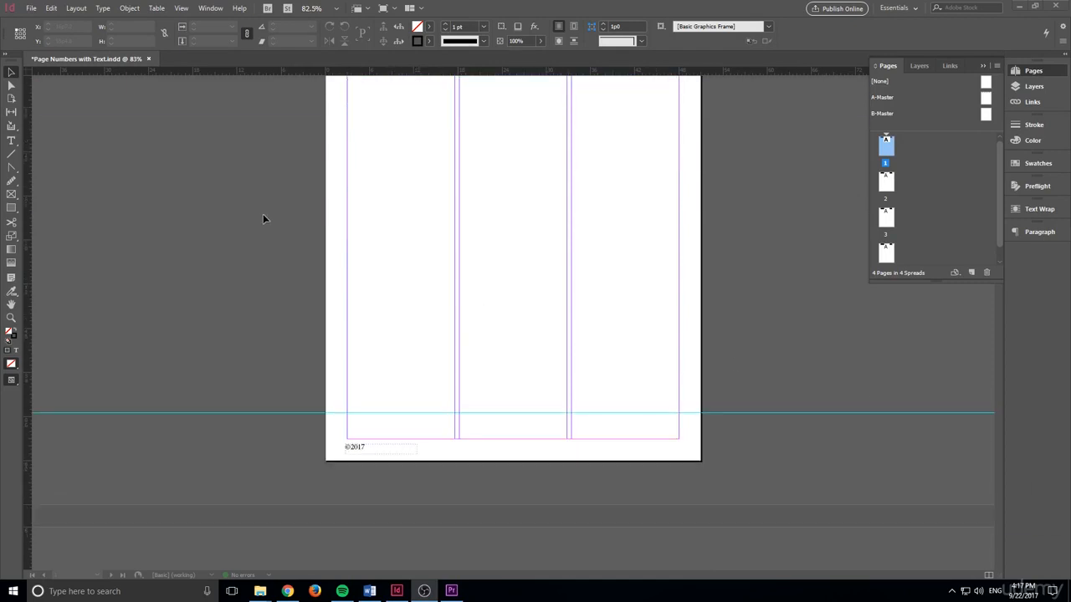
{"action": "scroll", "coordinate": [277, 239], "scroll_direction": "down", "scroll_amount": 5}
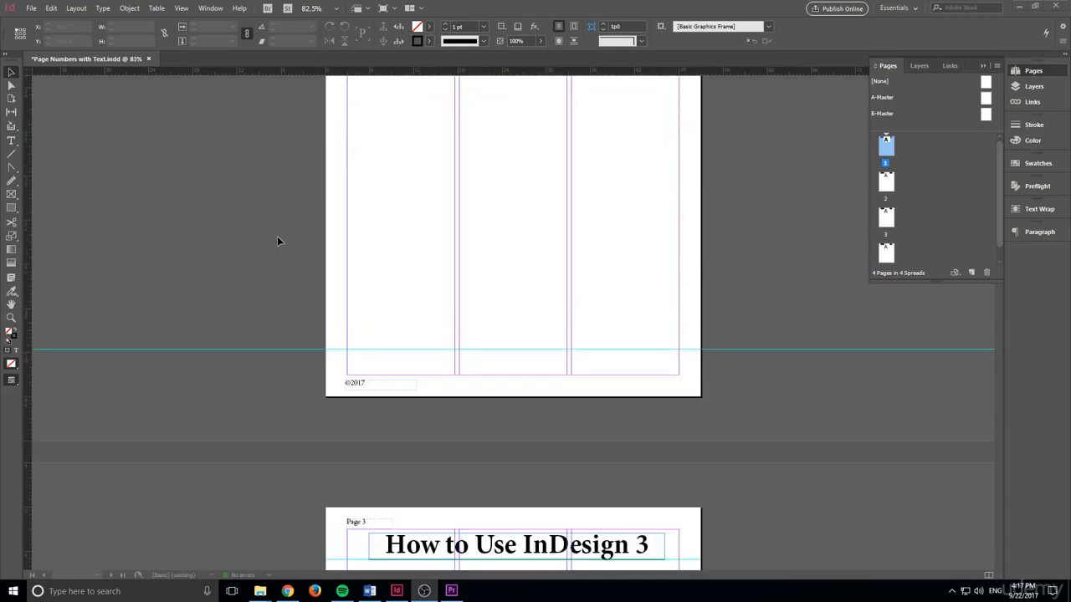
{"action": "scroll", "coordinate": [382, 315], "scroll_direction": "up", "scroll_amount": 12}
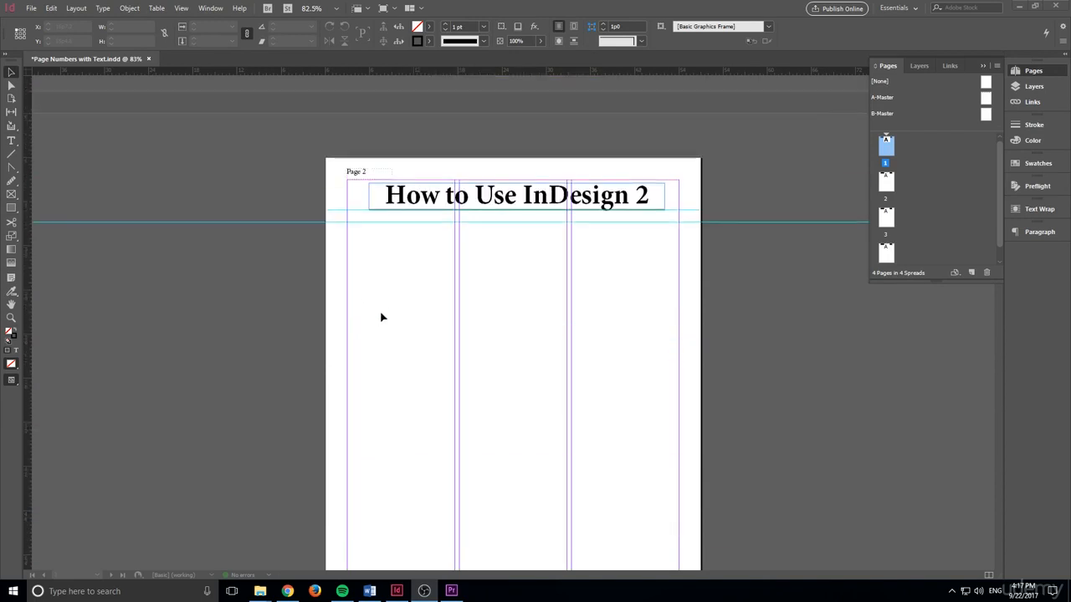
{"action": "scroll", "coordinate": [418, 325], "scroll_direction": "down", "scroll_amount": 2}
{"action": "key", "text": "t"}
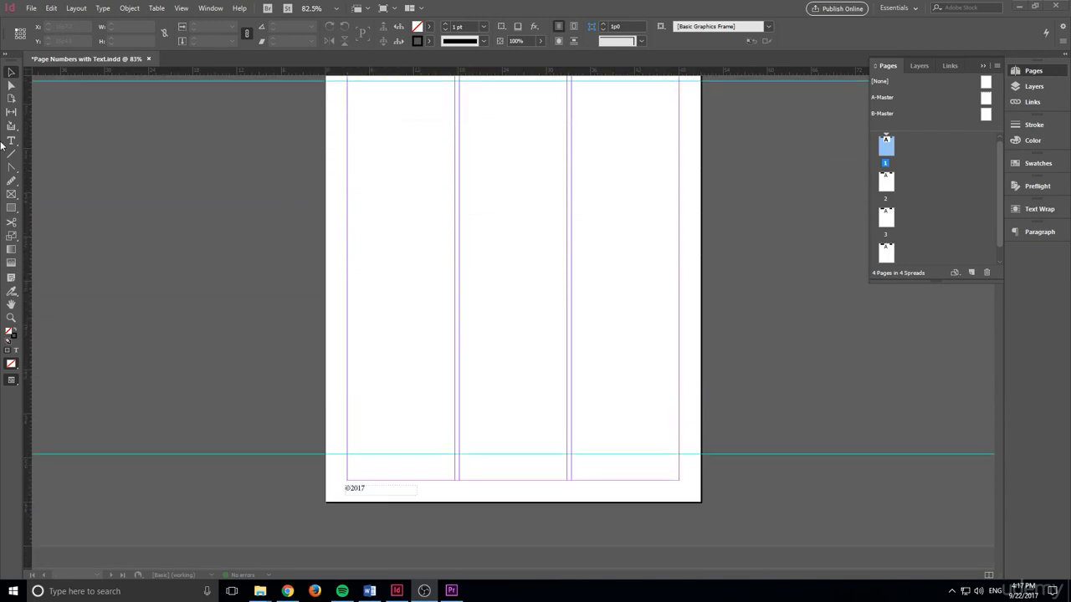
{"action": "scroll", "coordinate": [355, 227], "scroll_direction": "up", "scroll_amount": 3}
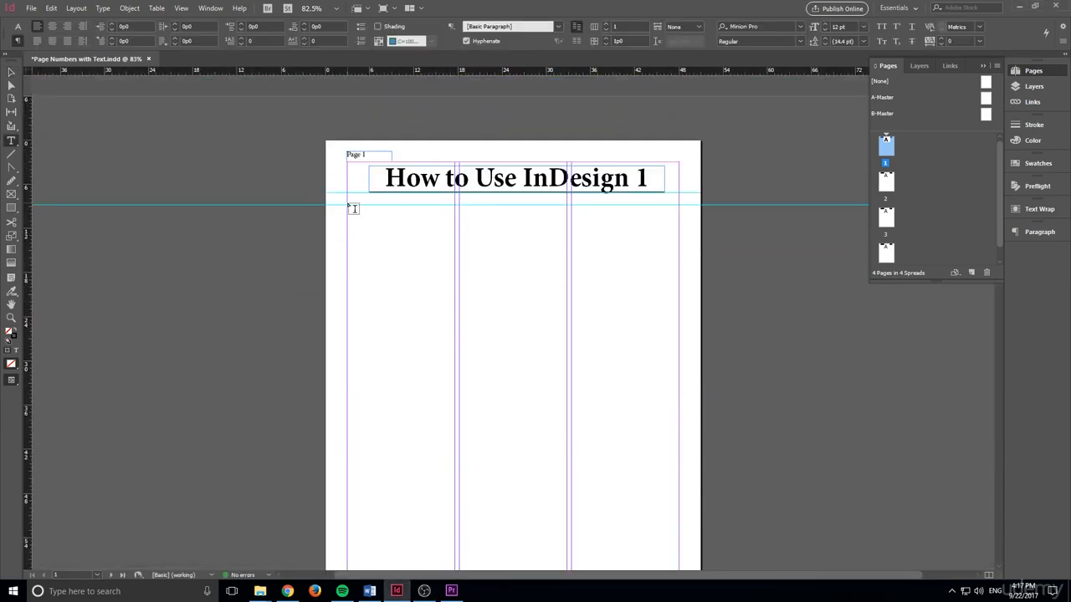
{"action": "left_click_drag", "start_coordinate": [348, 205], "coordinate": [452, 428]}
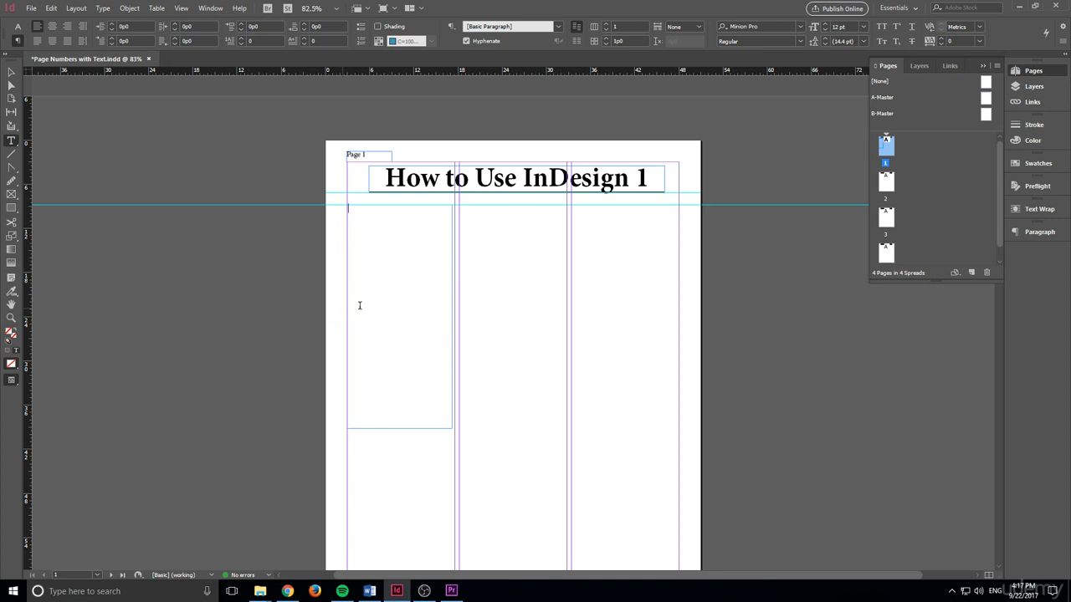
{"action": "scroll", "coordinate": [772, 327], "scroll_direction": "down", "scroll_amount": 10}
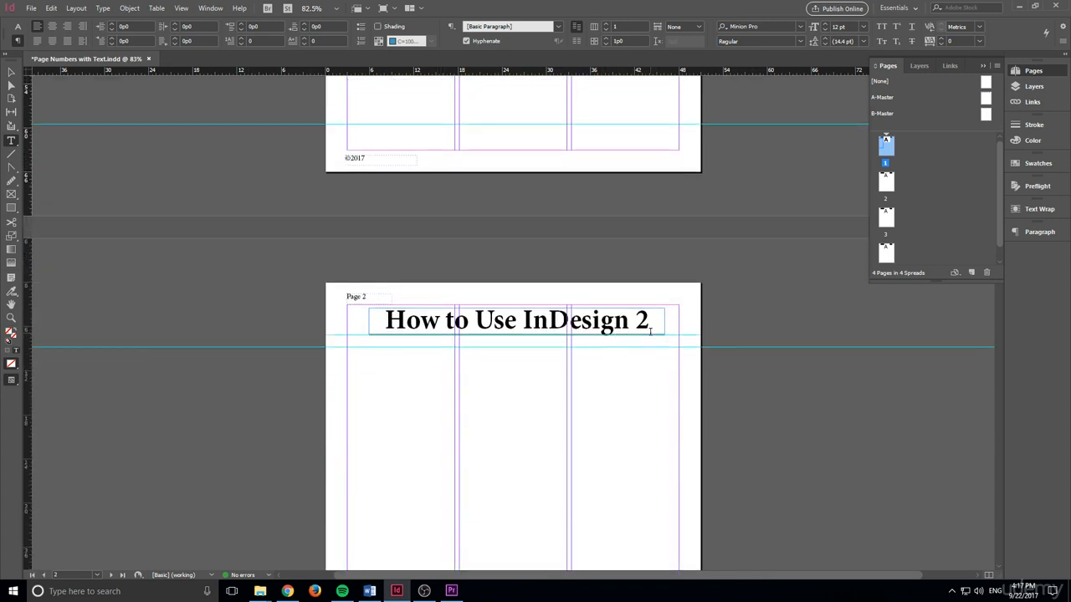